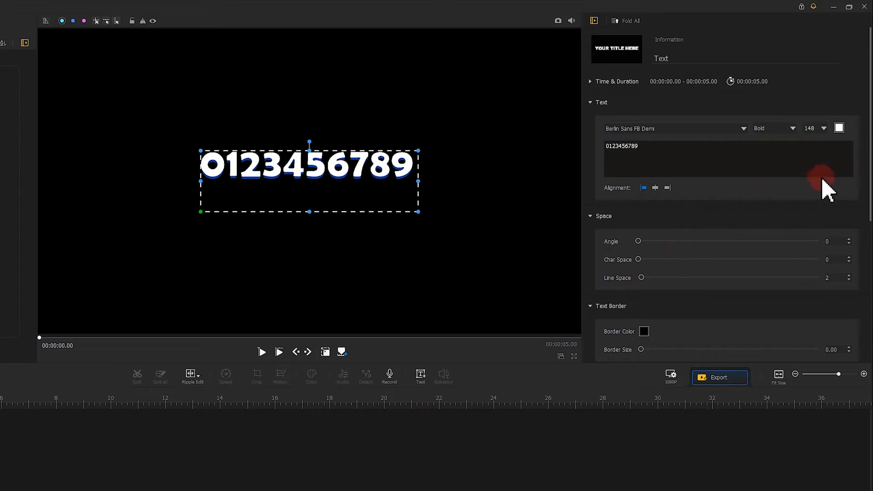
Set the title's text shadow offset to 0
drag(868, 121, 863, 312)
drag(677, 257, 617, 241)
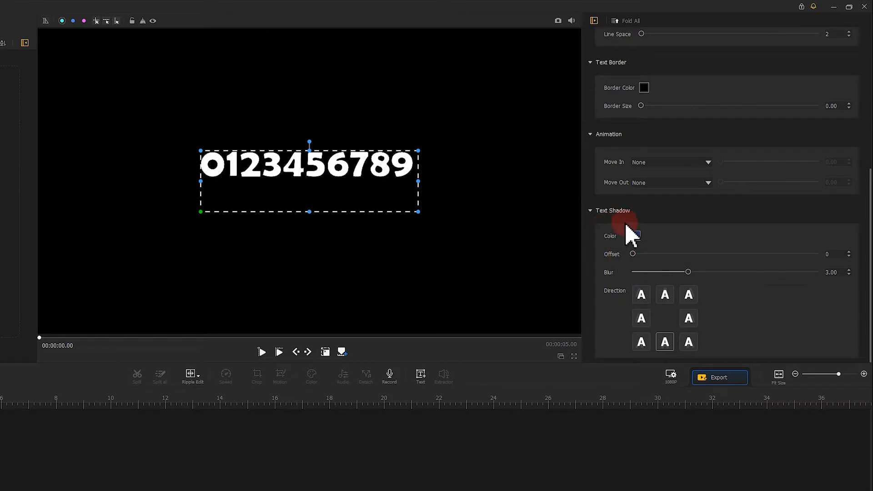
scroll(818, 210, up, 5)
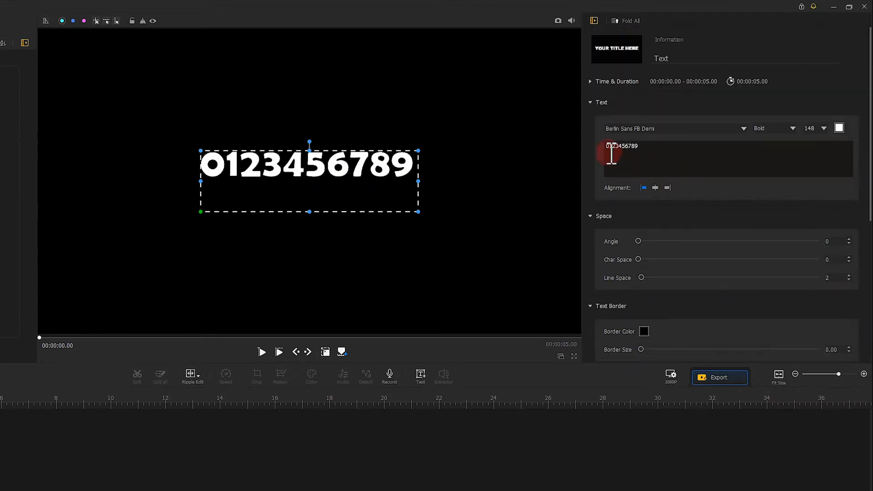
click(610, 150)
key(Return)
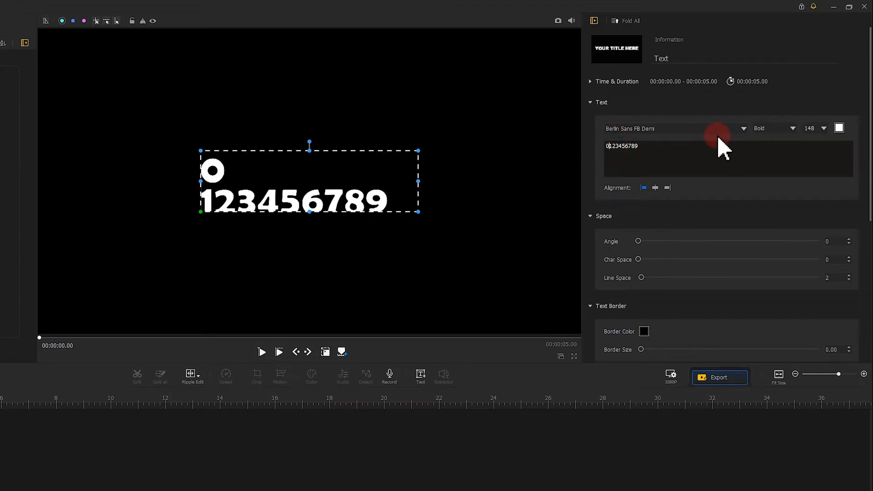
key(Right)
key(Return)
key(Right)
key(Return)
key(Right)
key(Return)
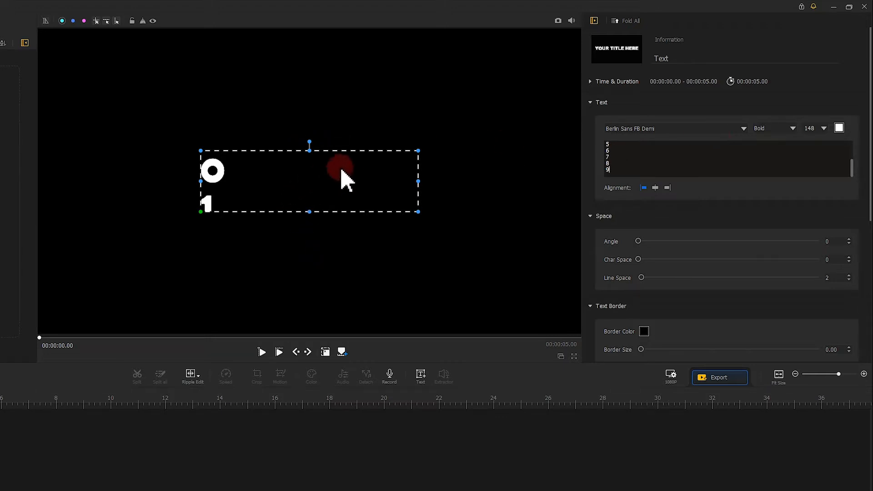
Resize and scale the text box to the full frame height so the column of digits 0 to 9 fits inside
drag(309, 151, 325, 28)
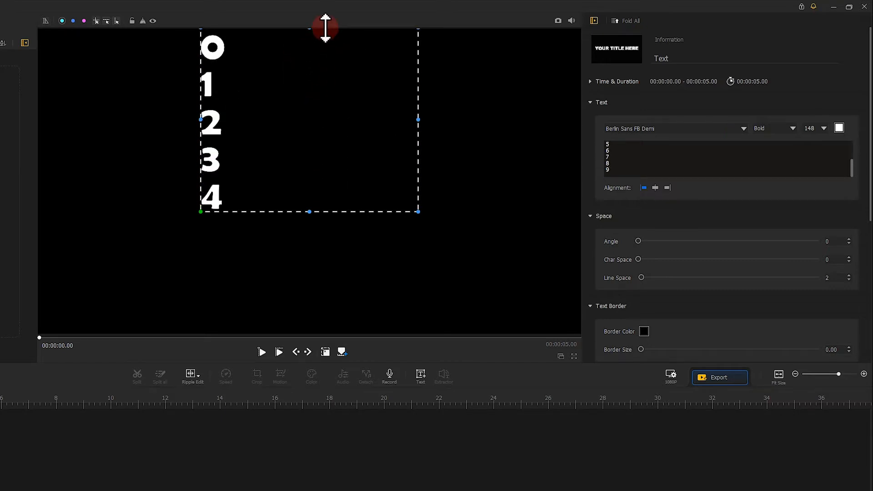
drag(308, 212, 303, 334)
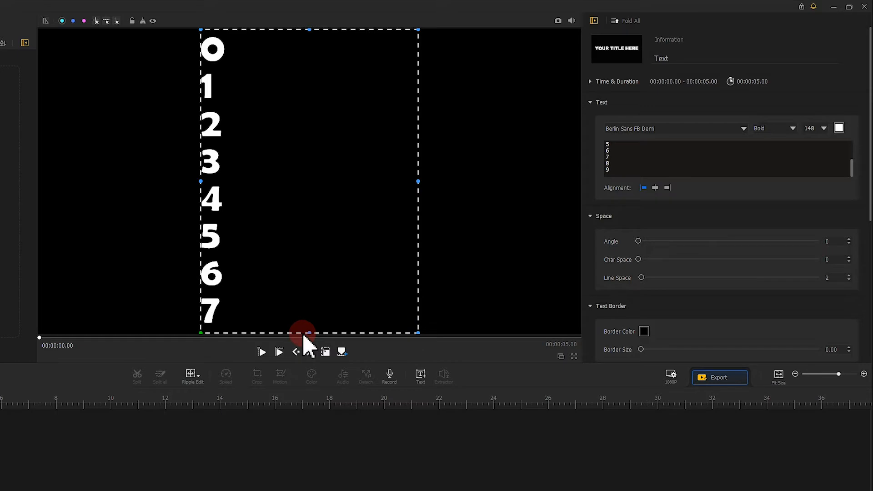
drag(418, 333, 359, 250)
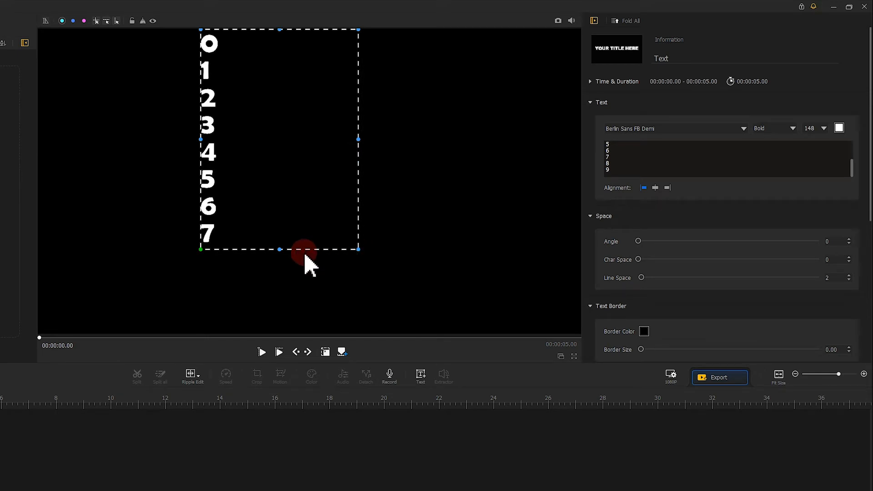
drag(279, 249, 281, 296)
drag(359, 296, 381, 333)
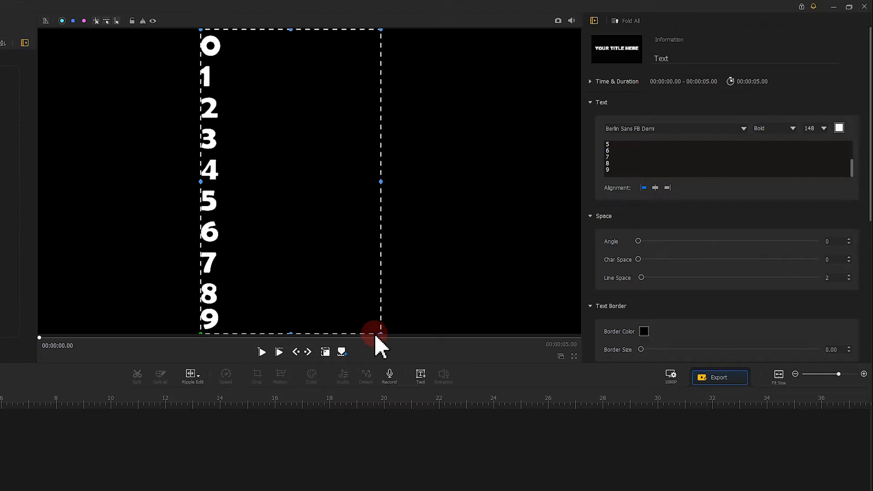
Move the digit column to the horizontal centre of the frame, enlarge it slightly and deselect it
drag(319, 260, 394, 262)
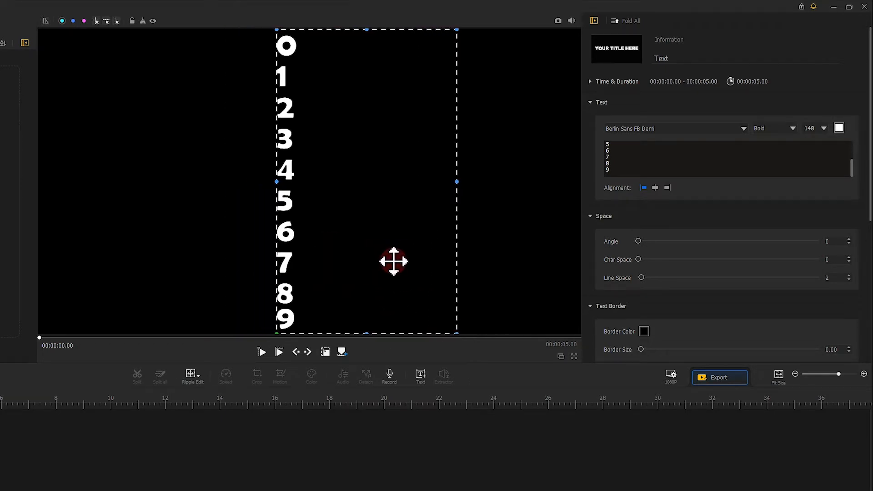
drag(458, 30, 471, 27)
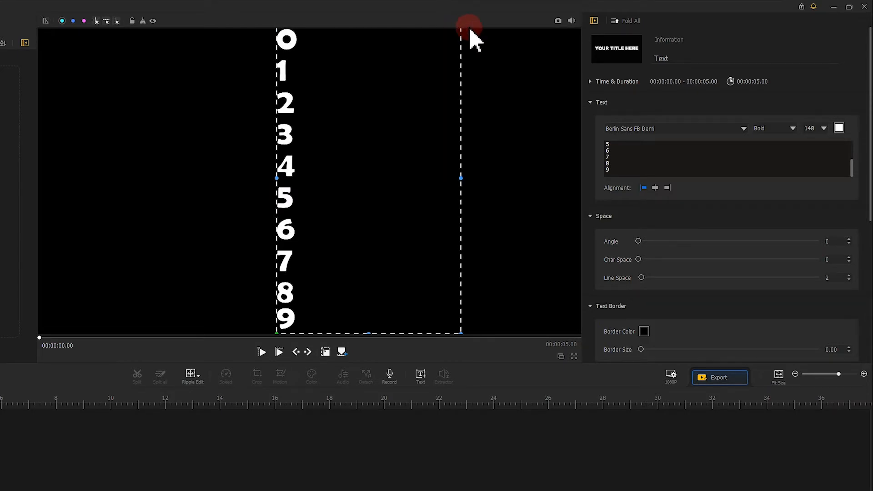
click(498, 91)
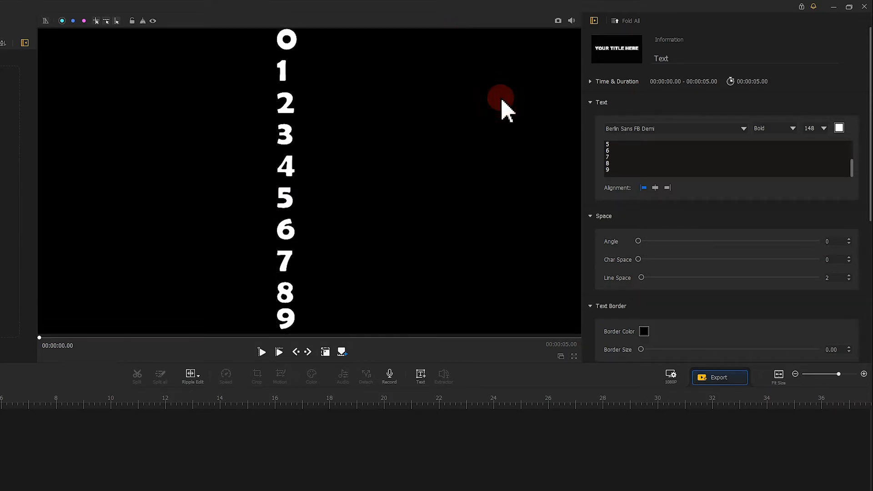
Save one snapshot of the preview with the digit column and another with the title text cleared
click(558, 21)
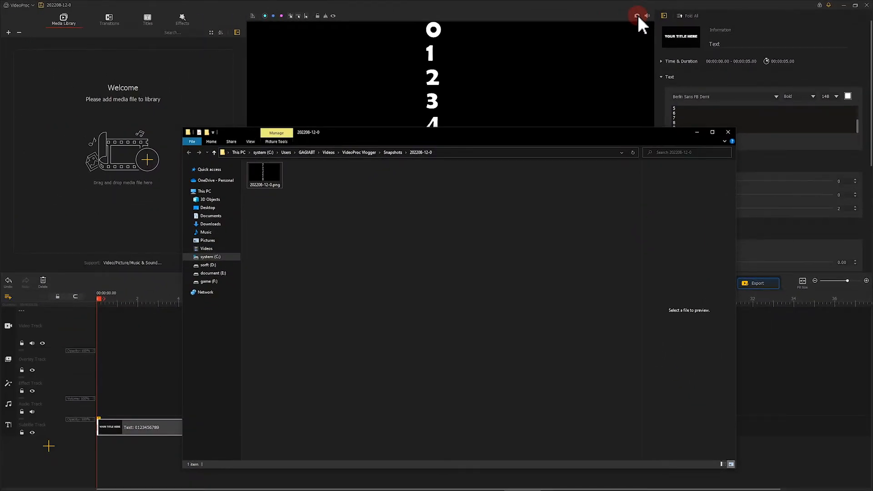
click(595, 16)
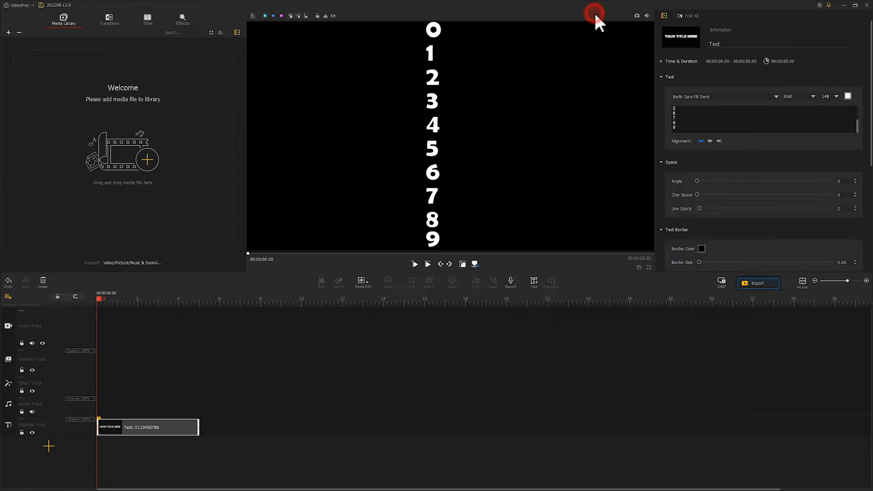
drag(697, 129, 649, 69)
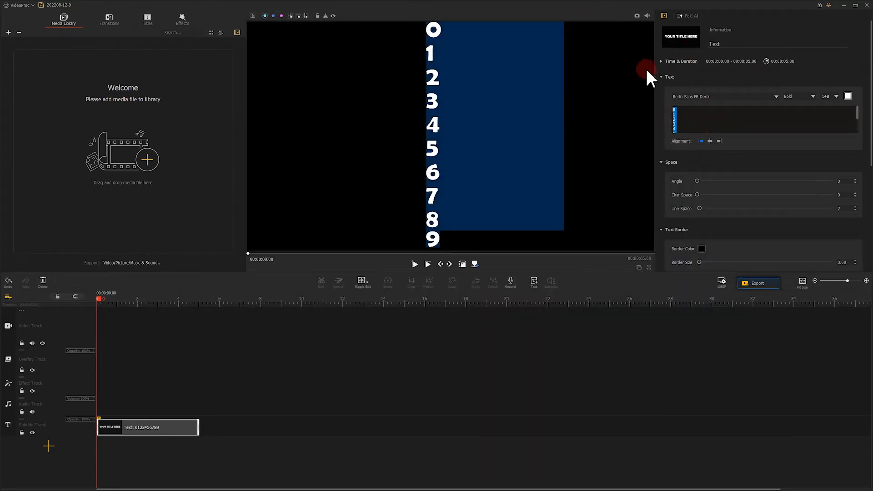
key(BackSpace)
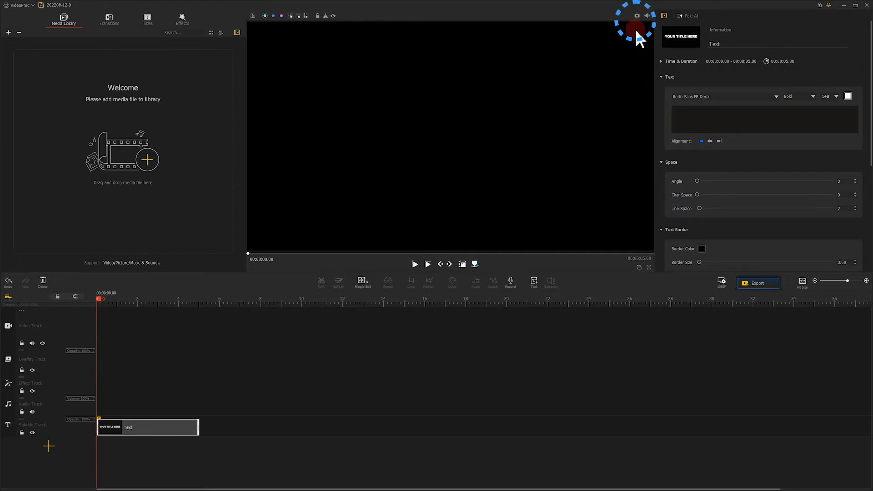
click(637, 17)
click(638, 18)
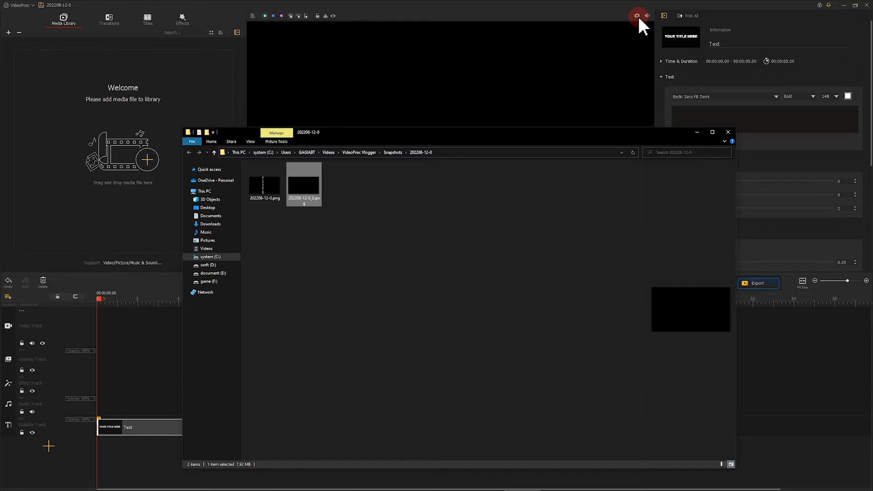
Import both snapshot images into the media library and delete the text clip from the timeline
drag(391, 224, 269, 187)
drag(192, 160, 135, 138)
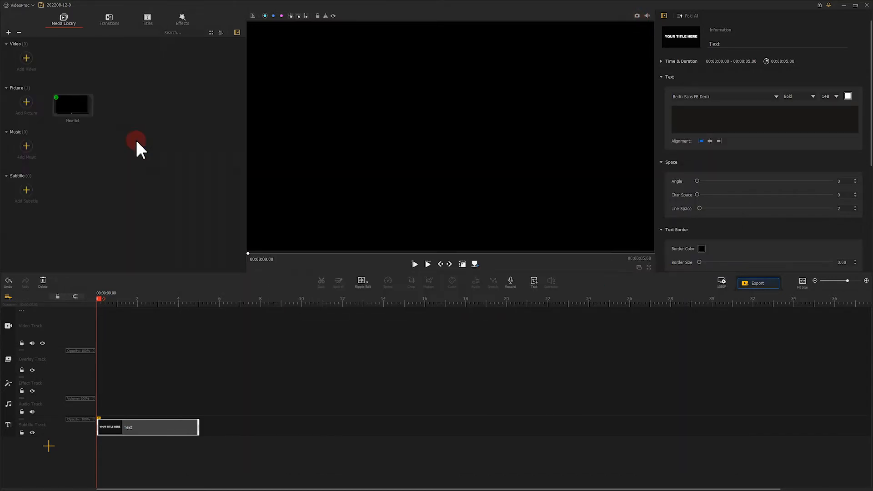
double_click(80, 116)
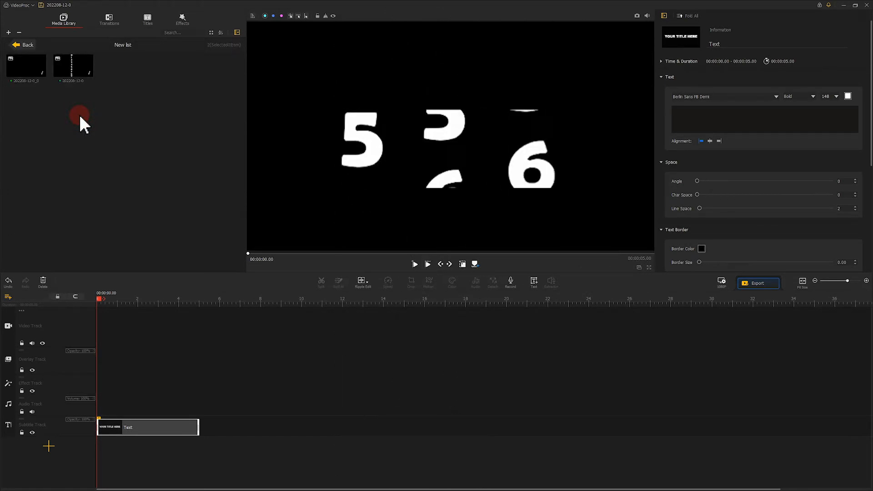
key(Delete)
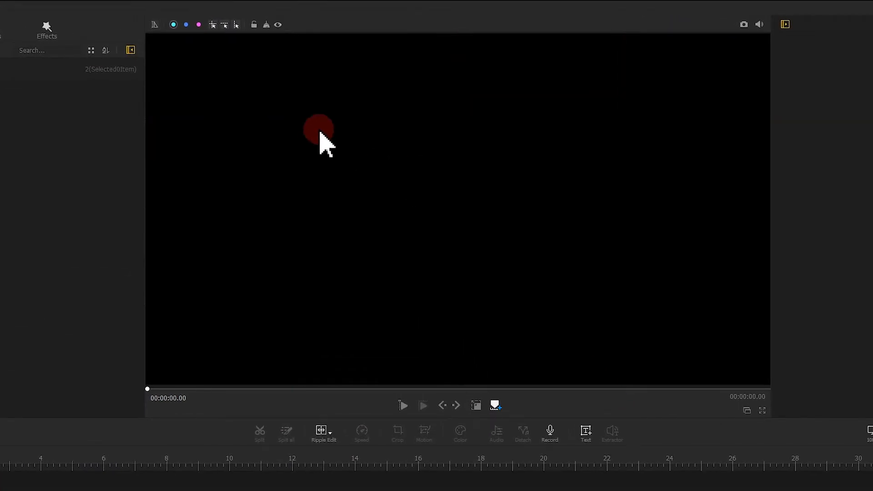
Add three vertical and five horizontal preview guides, spaced roughly evenly around the frame's centre
drag(218, 29, 456, 214)
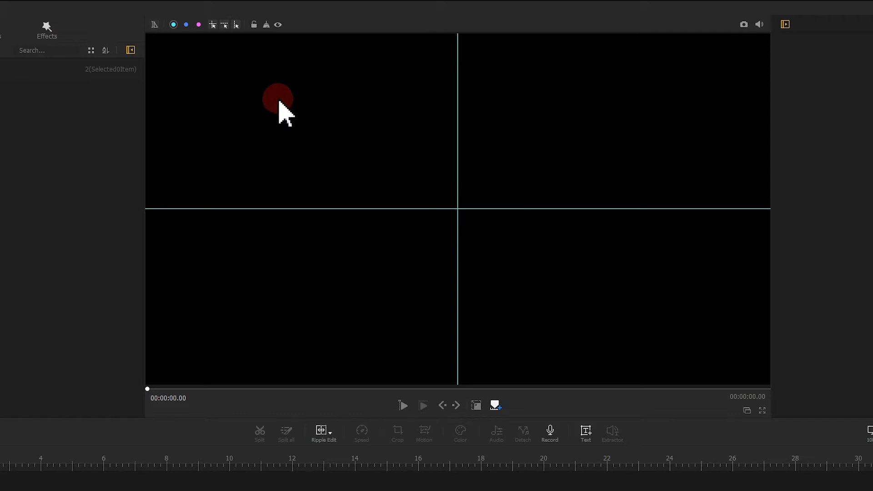
drag(224, 25, 457, 129)
drag(228, 26, 623, 167)
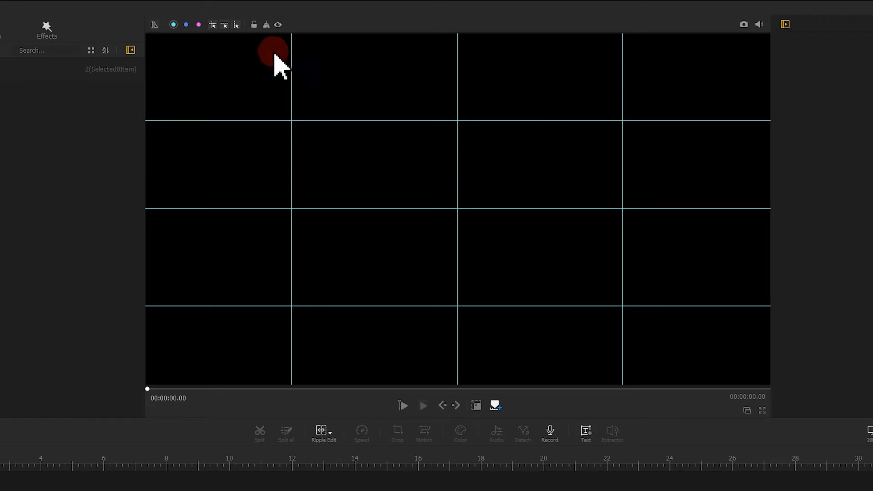
drag(226, 29, 458, 167)
drag(226, 27, 458, 261)
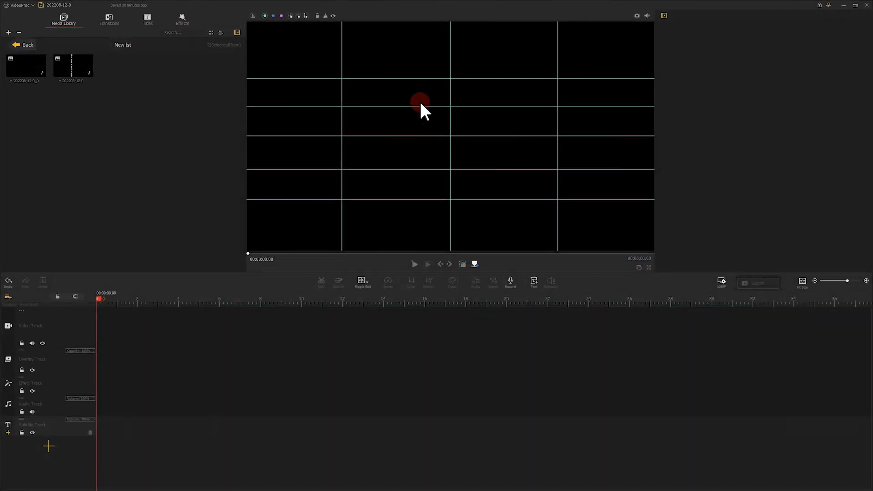
Remove the uppermost, middle and lowest horizontal guides, keeping the two just above and below the centre
drag(406, 121, 406, 28)
drag(399, 182, 409, 14)
drag(370, 136, 389, 18)
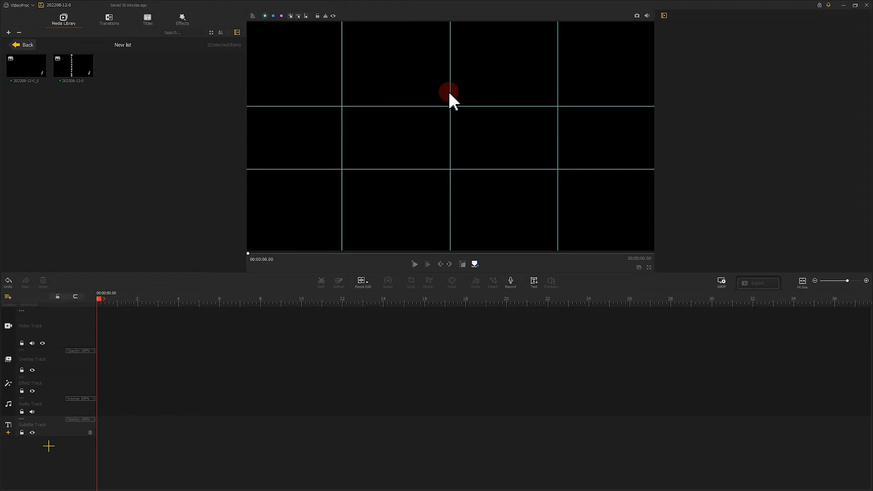
key(ctrl+z)
Place the digit-column snapshot on the video track and add a starting motion keyframe that frames the full 1920x1080 image
drag(93, 60, 138, 342)
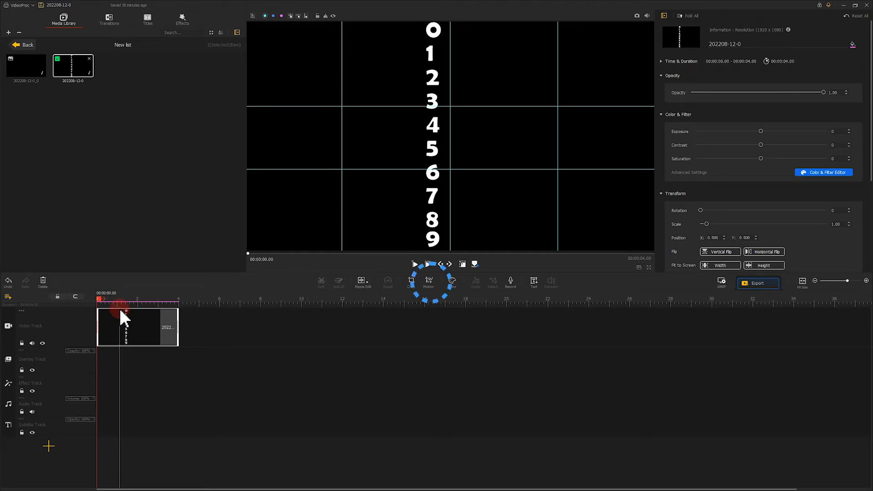
click(429, 294)
click(351, 275)
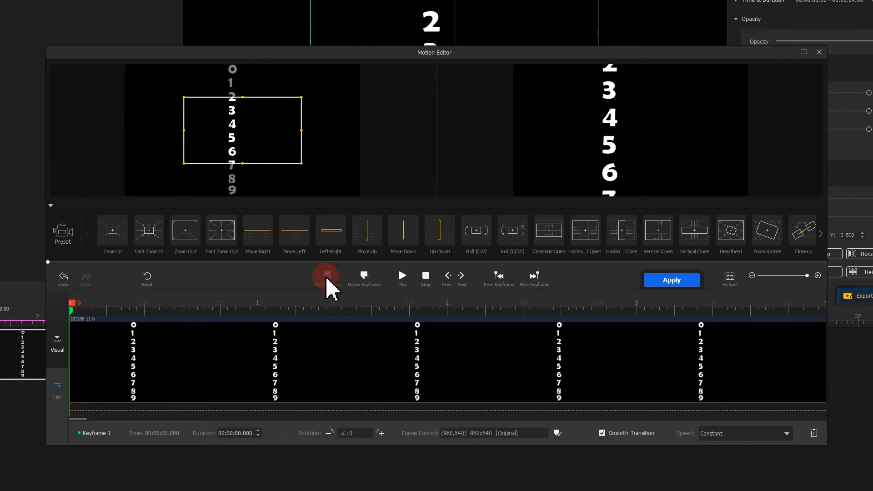
drag(284, 144, 330, 195)
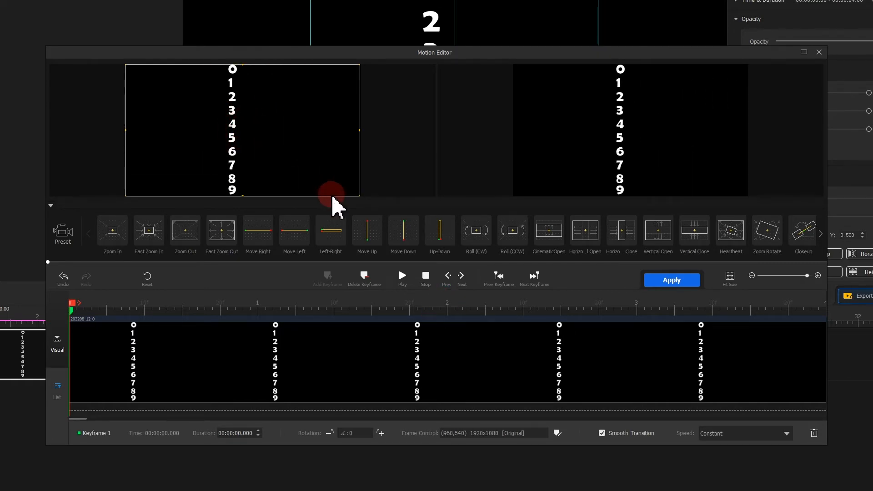
Add a second motion keyframe at 2 seconds with its frame moved straight down to (960,0)
click(72, 303)
drag(74, 303, 452, 304)
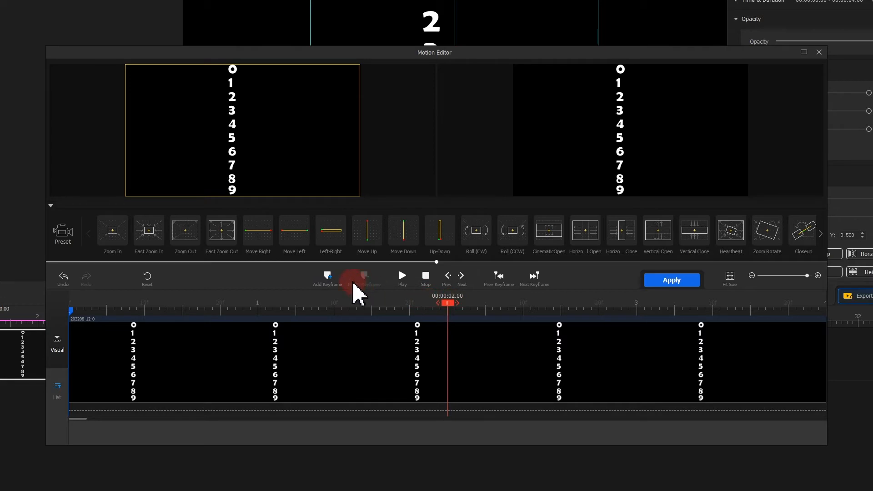
click(328, 278)
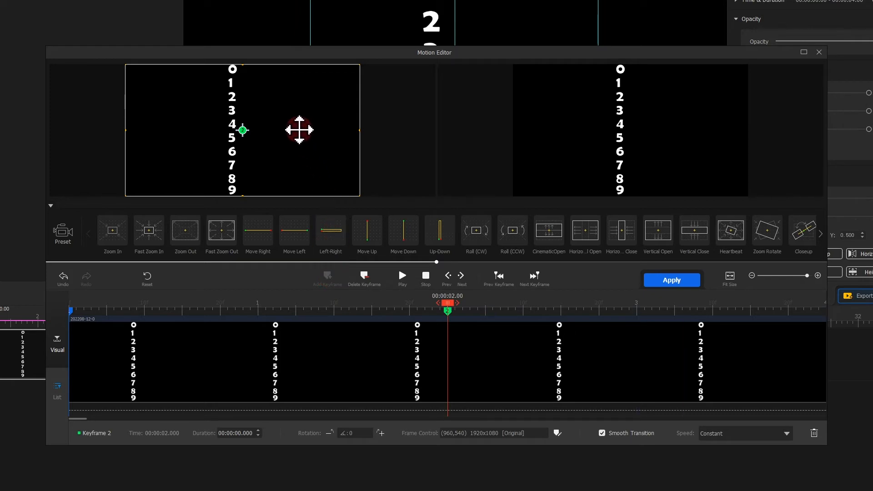
drag(299, 125, 297, 194)
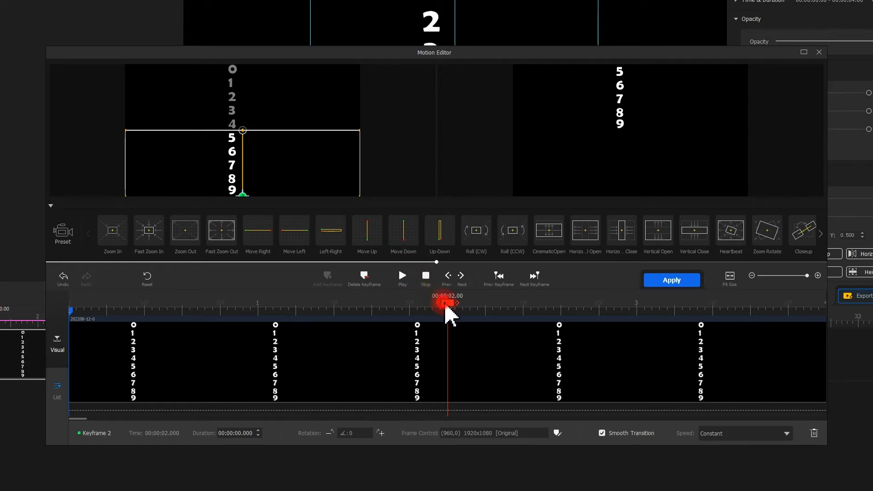
Add a third motion keyframe at 4 seconds with the second keyframe's framing and play the motion from the start
drag(450, 313, 838, 335)
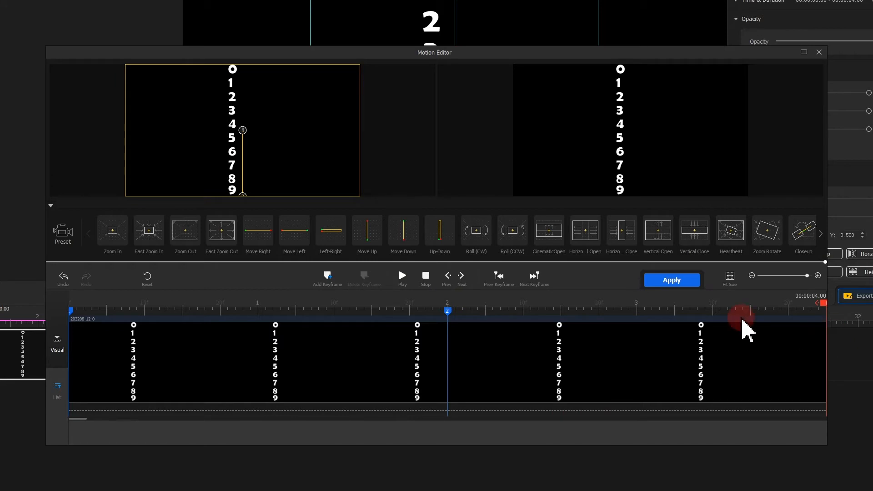
click(329, 277)
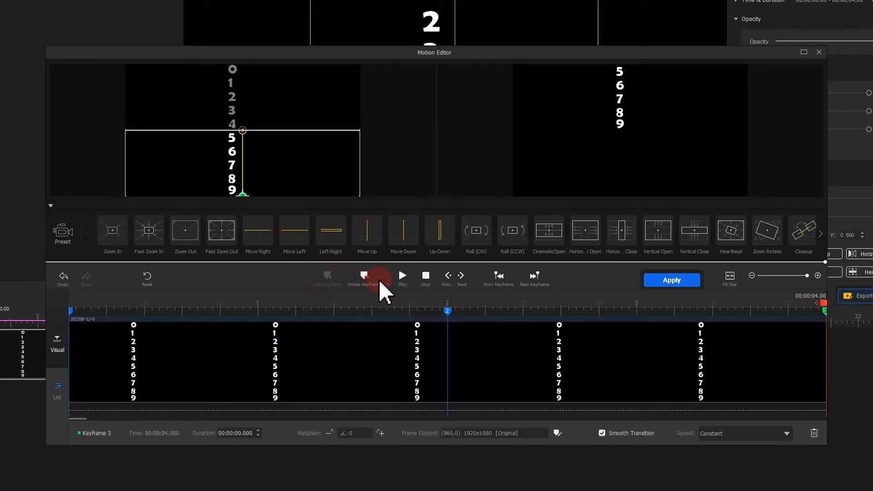
drag(825, 303, 89, 308)
click(403, 278)
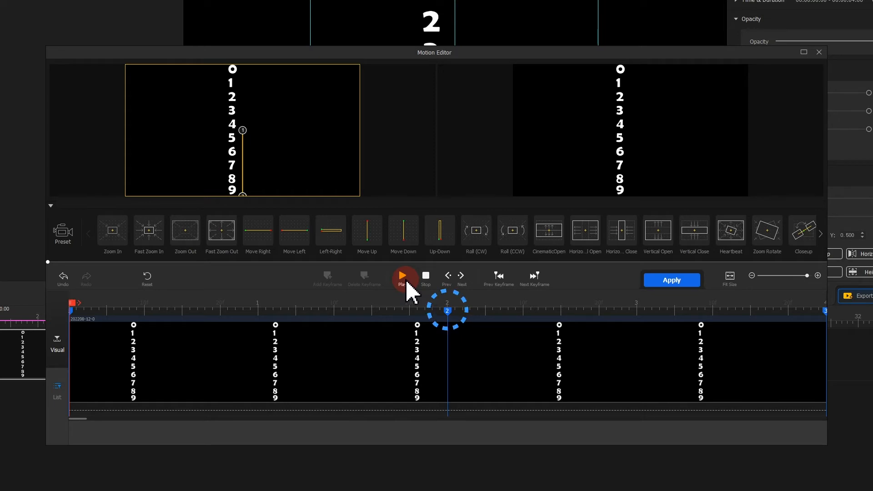
Set the speed of motion keyframe 2 to Speed Down
click(447, 311)
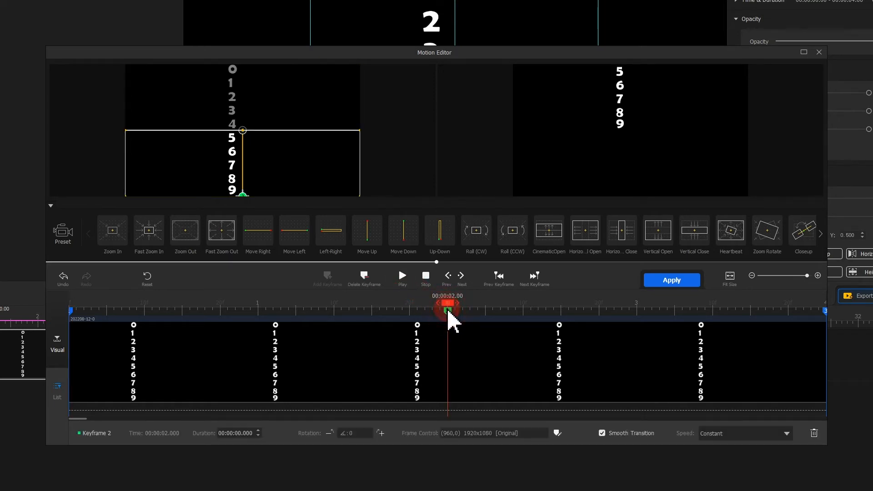
click(751, 435)
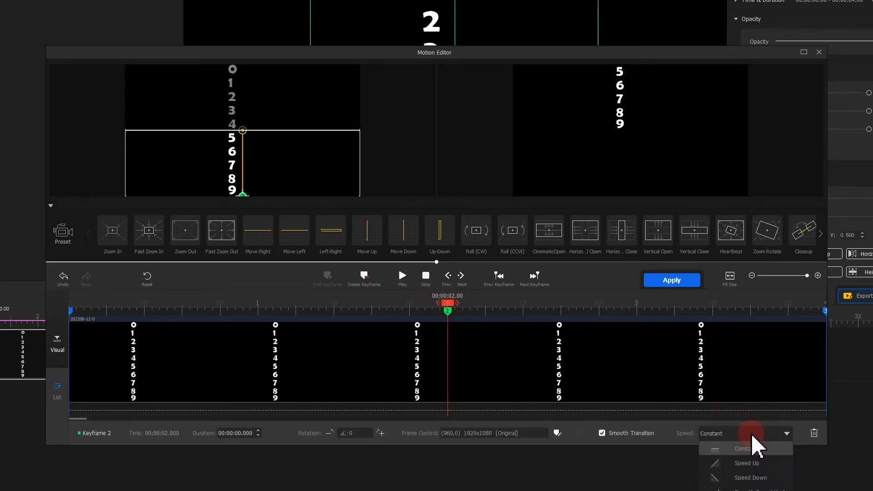
click(749, 478)
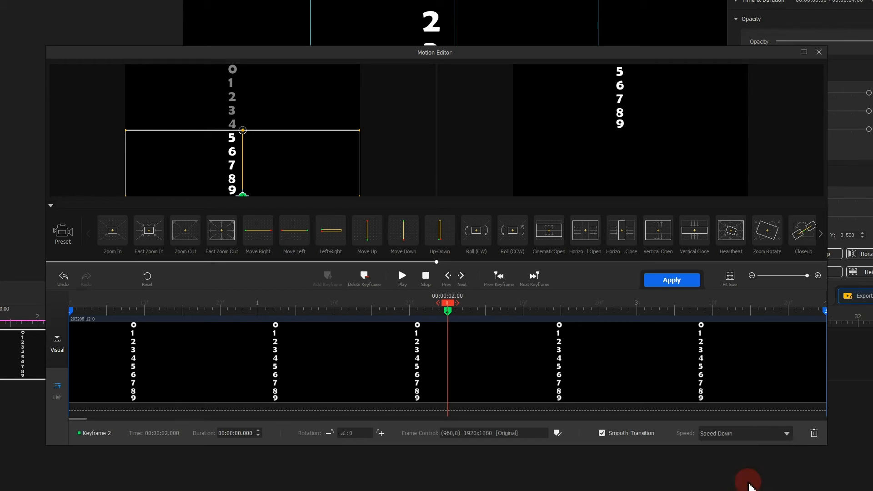
Play the motion from the start and apply it to the digit-column clip
drag(457, 307, 86, 306)
click(402, 276)
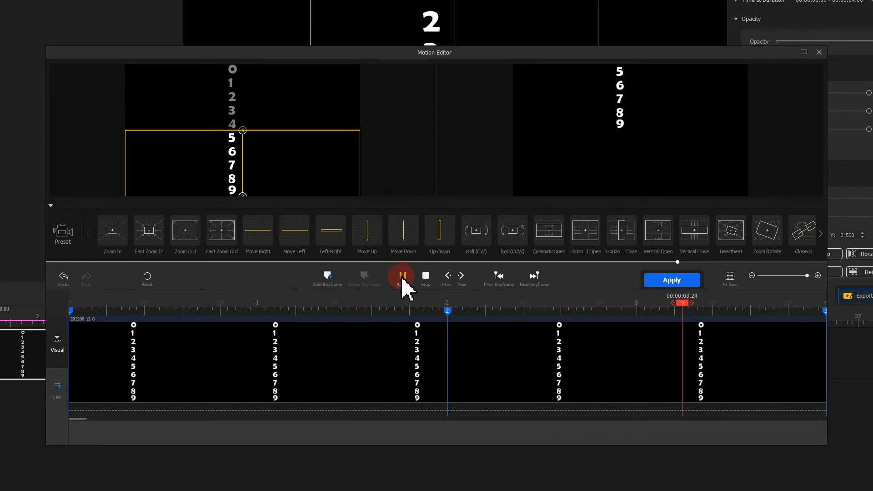
click(659, 285)
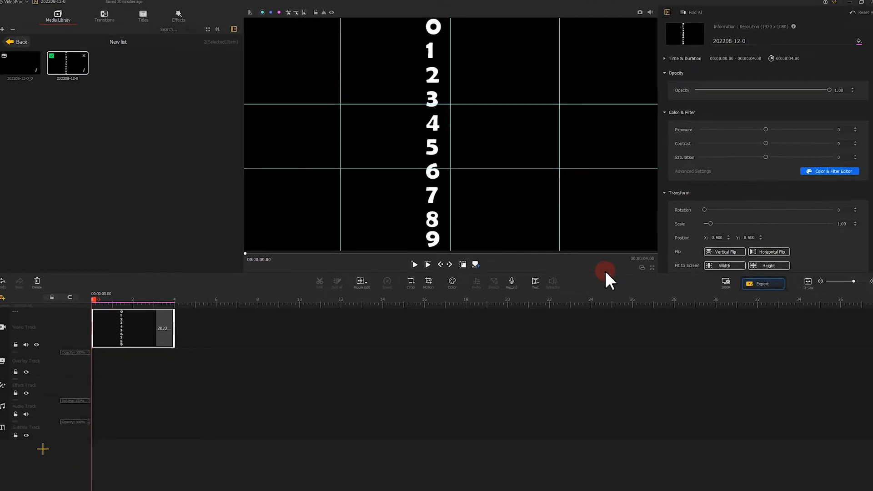
Copy the digit-column clip and paste the duplicate directly after it on the video track
click(67, 336)
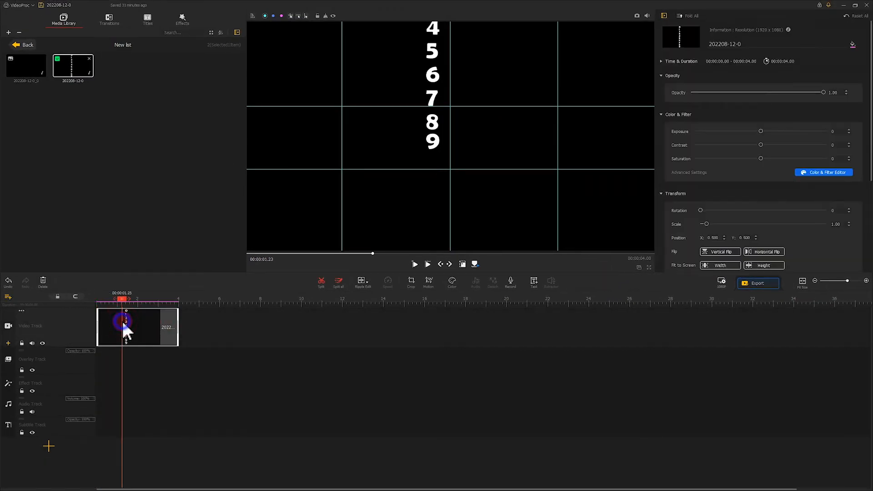
right_click(123, 323)
click(146, 389)
right_click(201, 335)
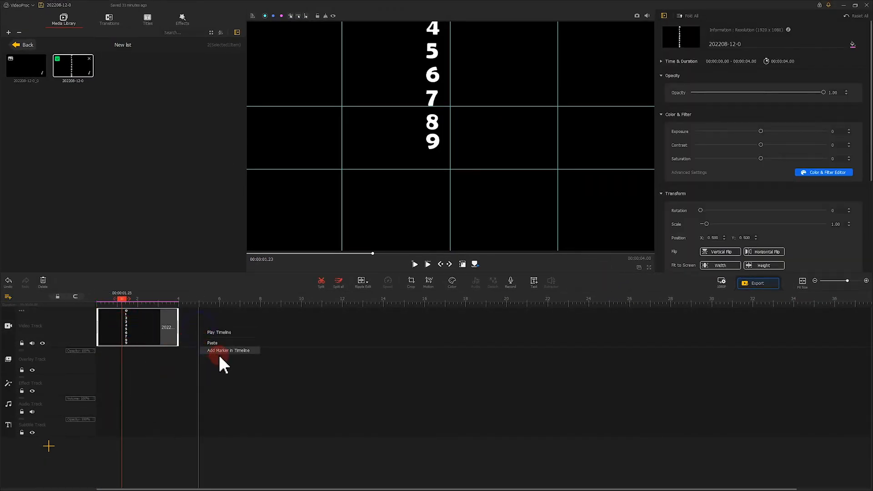
click(224, 352)
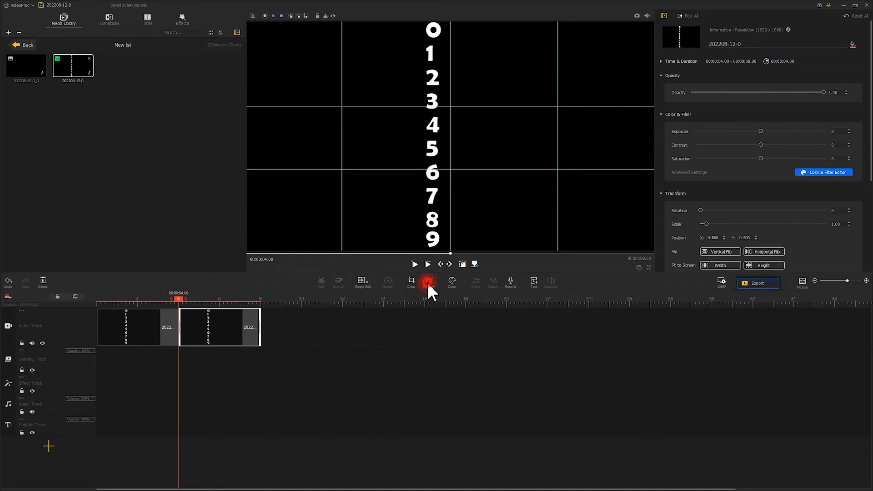
In the second clip's motion, move keyframe 2's frame slightly down, recreate the end keyframe with that framing and apply
click(429, 283)
double_click(445, 293)
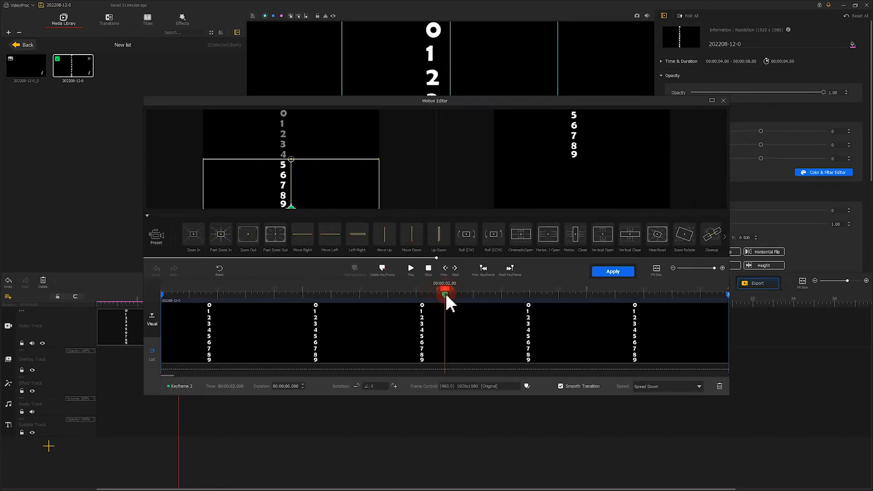
drag(319, 173, 320, 185)
click(383, 269)
click(355, 270)
click(613, 272)
Paste a third digit clip after the second, then rebuild its end motion keyframe to stop on a different digit and apply
right_click(291, 324)
click(311, 339)
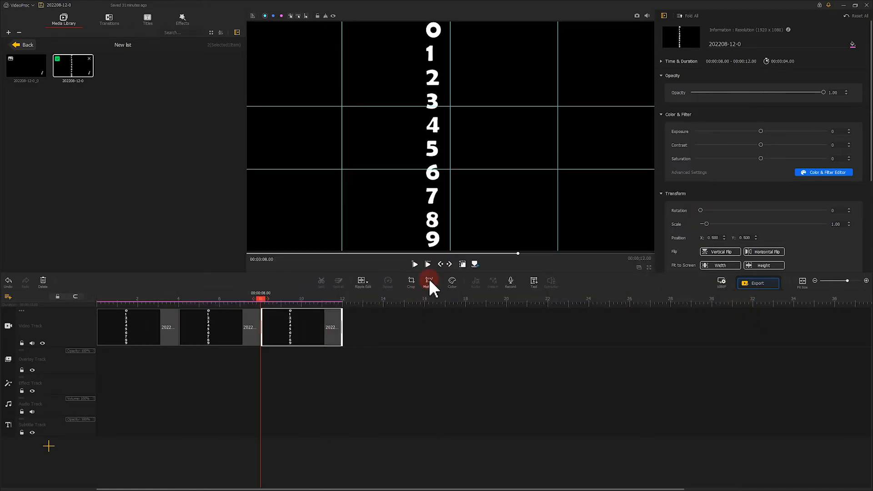
click(428, 282)
click(444, 295)
click(515, 270)
click(382, 270)
click(358, 270)
click(606, 272)
Enlarge the first clip and position its digit column beside the first vertical guide, with the stopping digit between the two horizontal guides
click(125, 321)
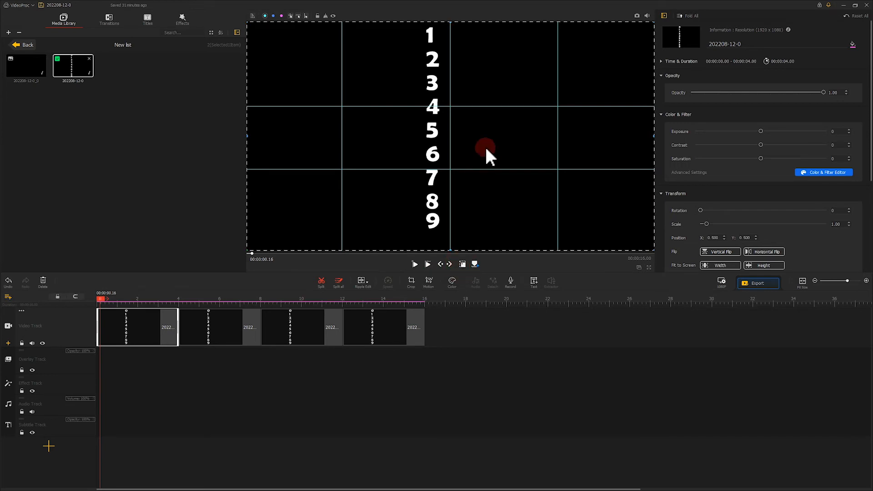
drag(485, 131, 438, 227)
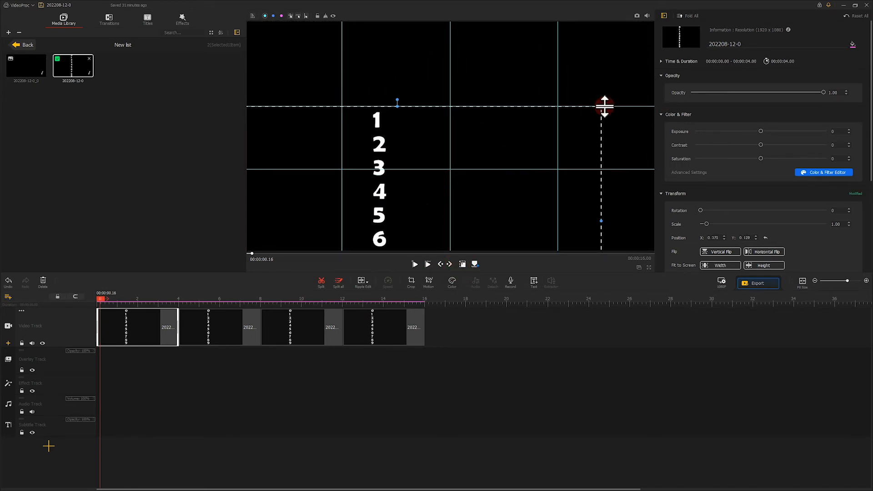
drag(621, 95, 659, 175)
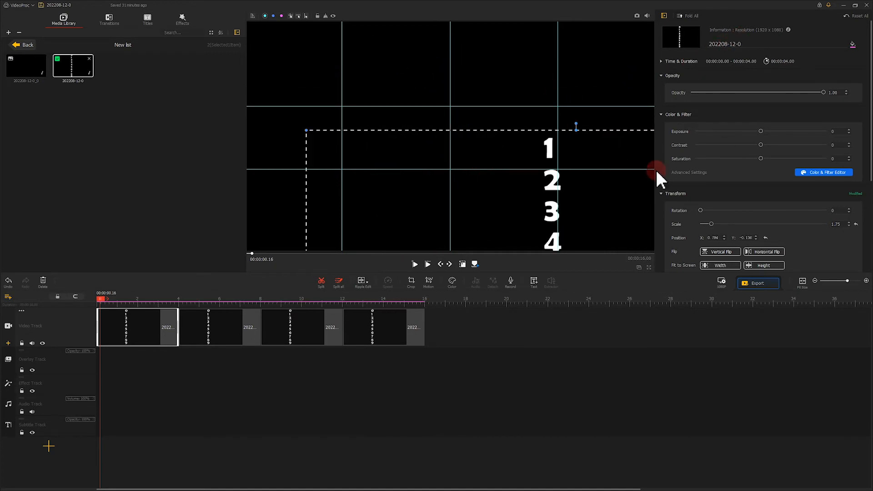
drag(311, 130, 24, 18)
drag(469, 42, 446, 172)
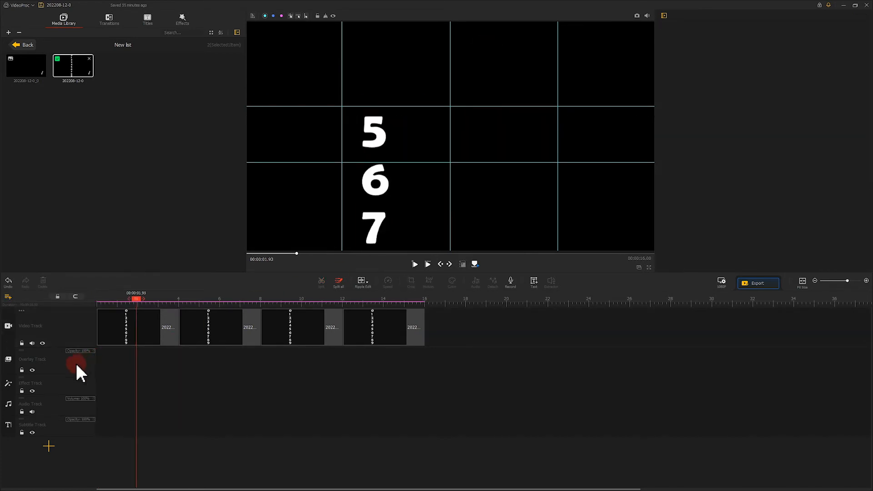
Add two more overlay tracks and move the copied digit clips onto separate overlay tracks, all starting at 0 seconds
click(8, 369)
click(9, 366)
drag(205, 327, 104, 366)
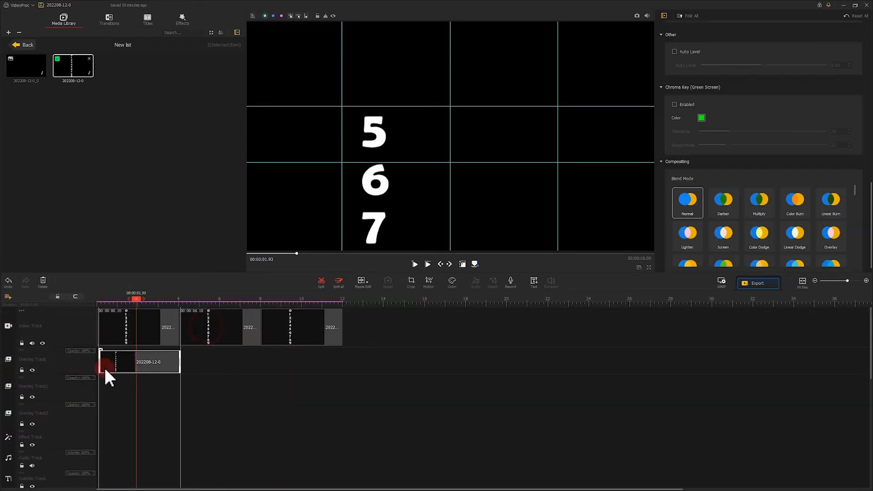
drag(180, 381, 150, 382)
drag(218, 326, 129, 409)
Set the blend mode of all three overlay digit clips to Screen and scrub near the end to check the four columns
click(121, 362)
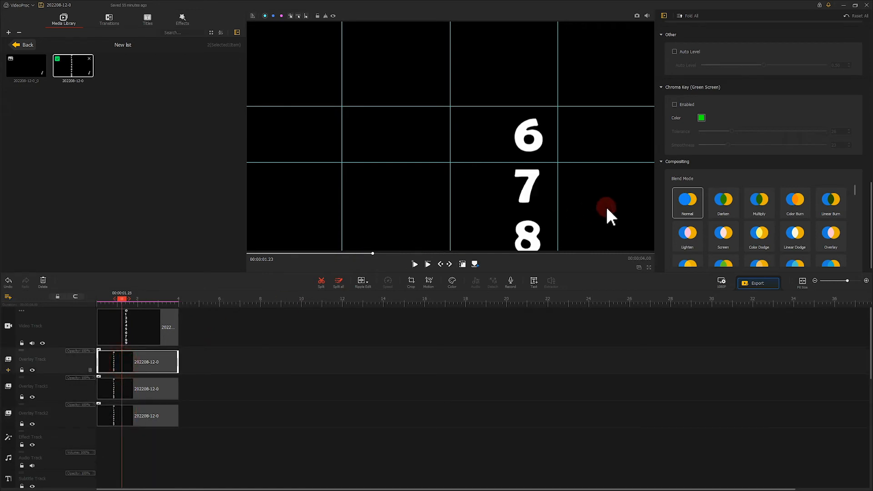
click(726, 237)
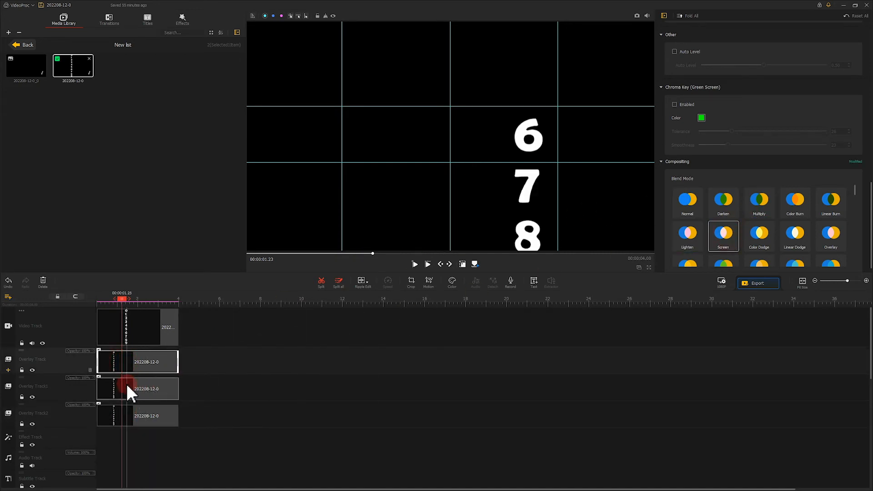
click(126, 387)
click(723, 239)
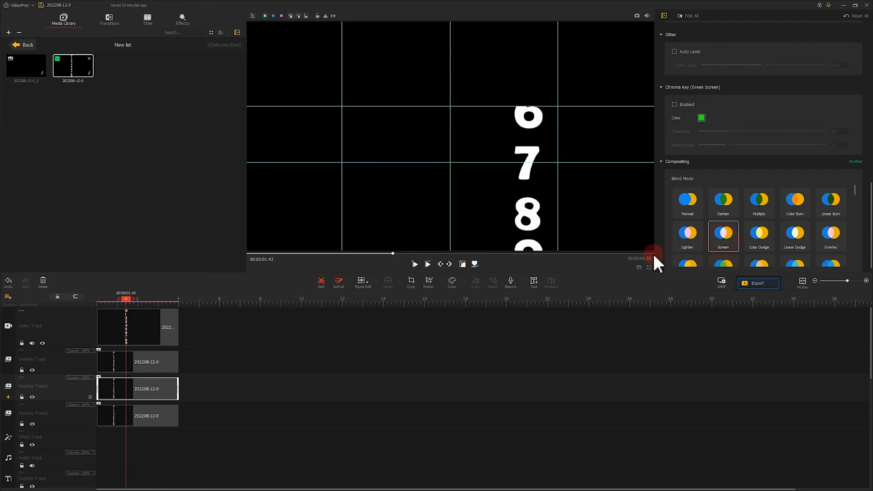
click(118, 412)
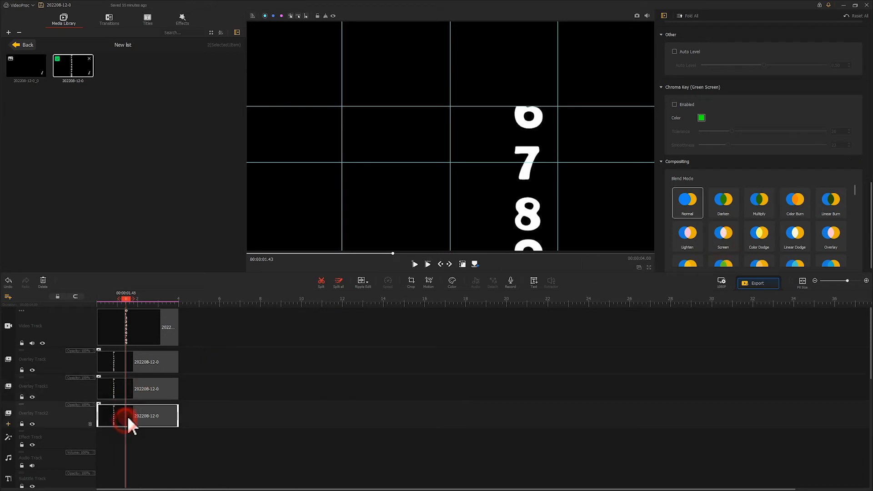
click(723, 245)
drag(126, 299, 173, 299)
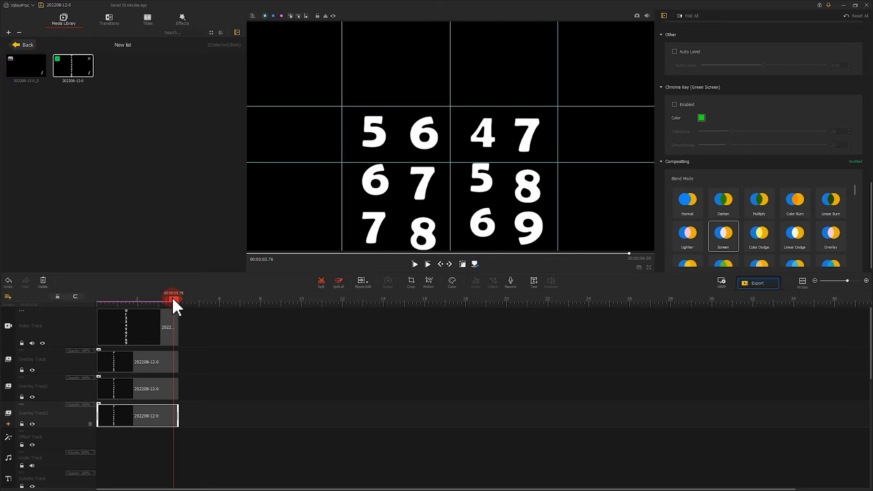
Place the black picture 202208-12-0_0 on a new overlay track and move it down to cover the digits below the lower horizontal guide
click(48, 430)
click(8, 425)
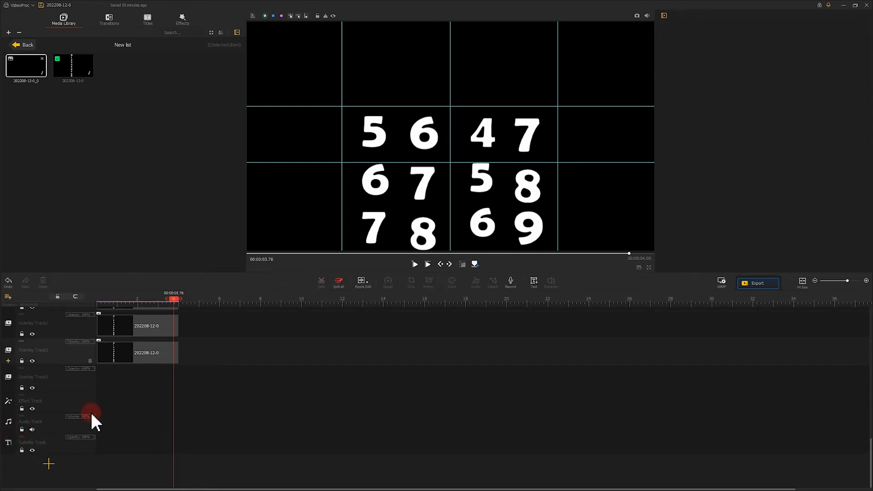
drag(36, 73, 94, 444)
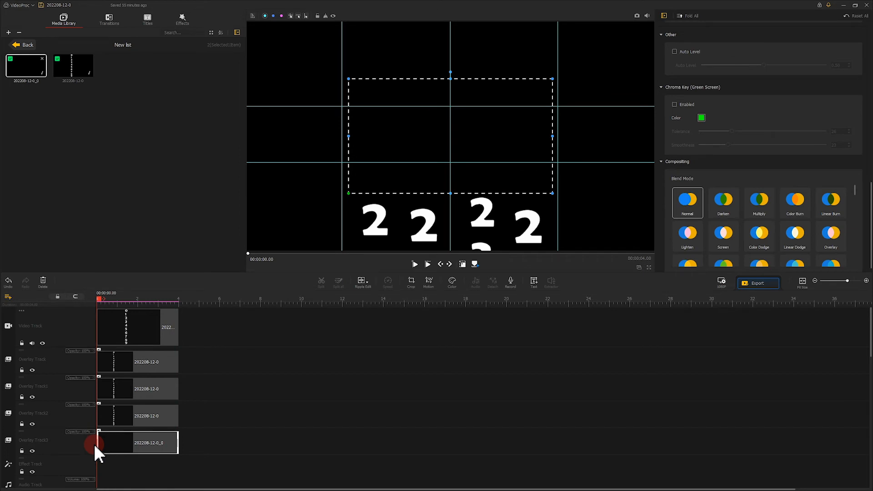
drag(440, 113, 442, 202)
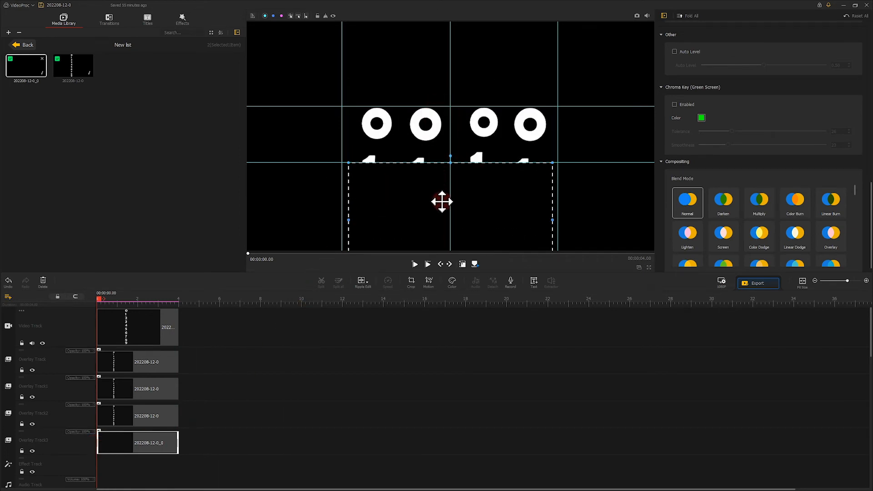
click(166, 298)
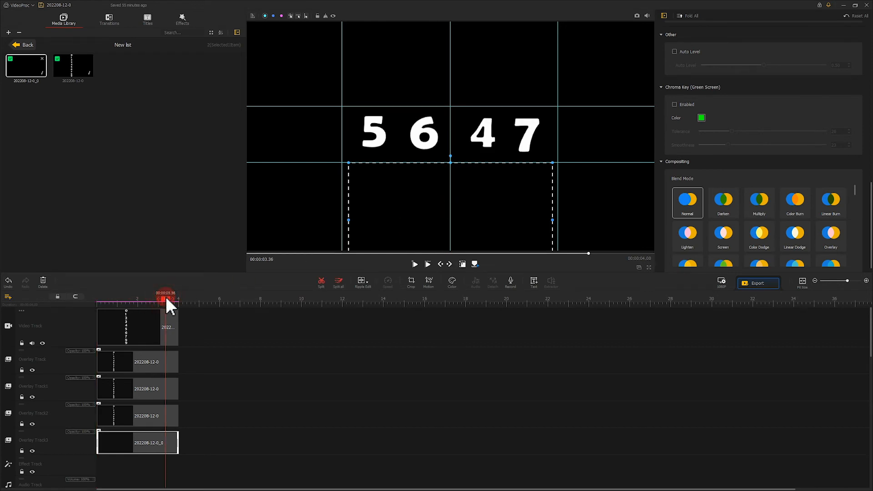
Extend the black cover clip to about 5.4 seconds and stagger the start times of the three overlay digit clips
drag(177, 441, 207, 439)
drag(183, 305, 341, 300)
click(151, 362)
drag(152, 362, 179, 363)
drag(134, 390, 172, 392)
drag(129, 419, 185, 421)
drag(148, 360, 143, 387)
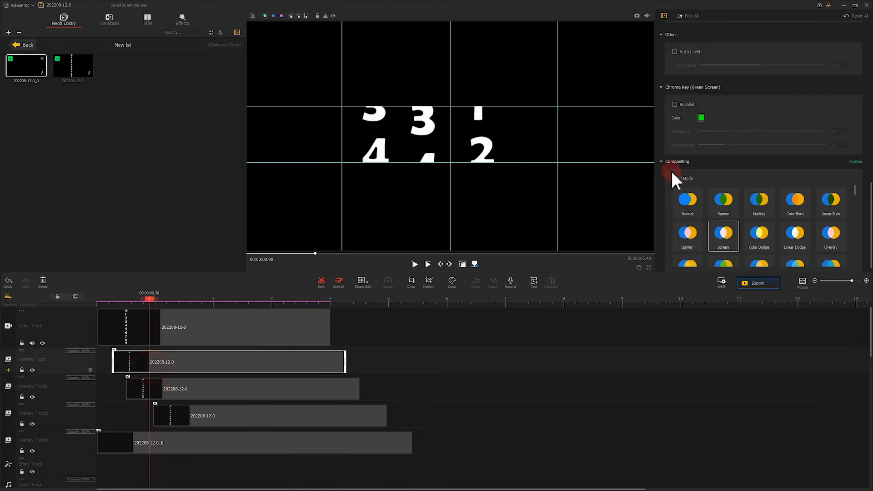
Enable Fade In - Enter Progressively on the overlay digit clips
scroll(682, 168, up, 2)
scroll(685, 173, up, 6)
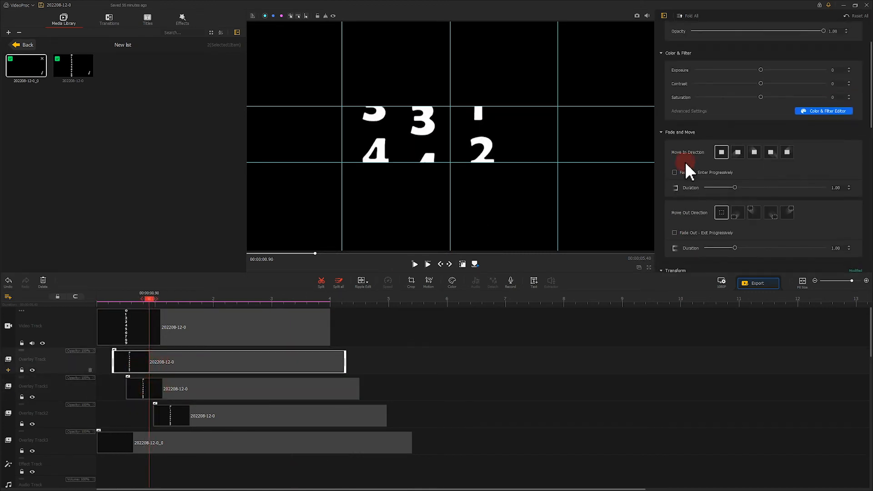
click(175, 383)
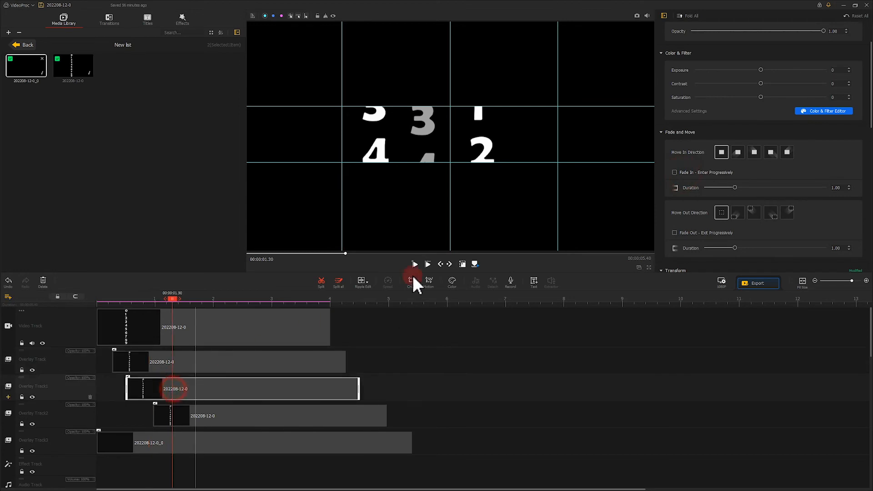
click(205, 413)
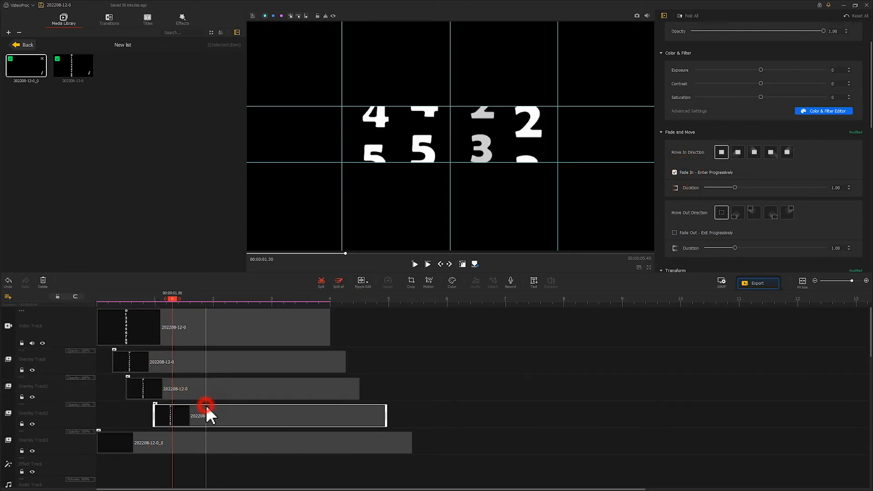
Play the rolling-number animation from the start and pause it to check the staggered fade-ins
click(407, 264)
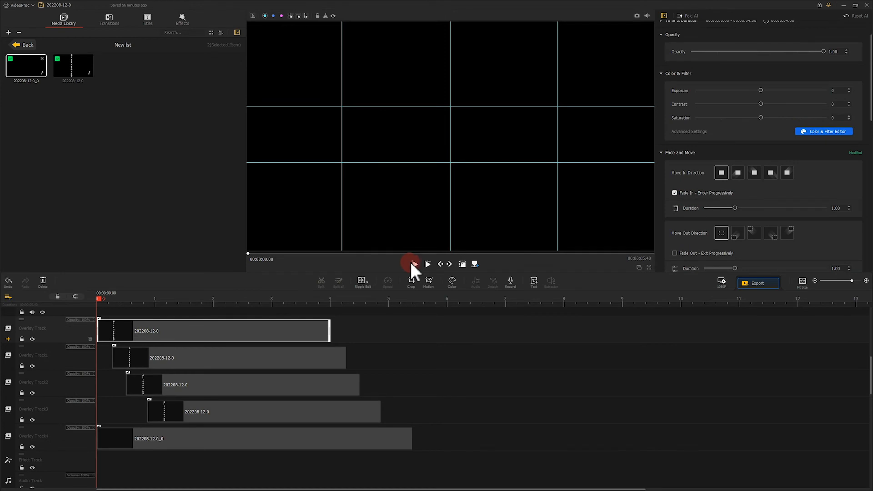
click(413, 263)
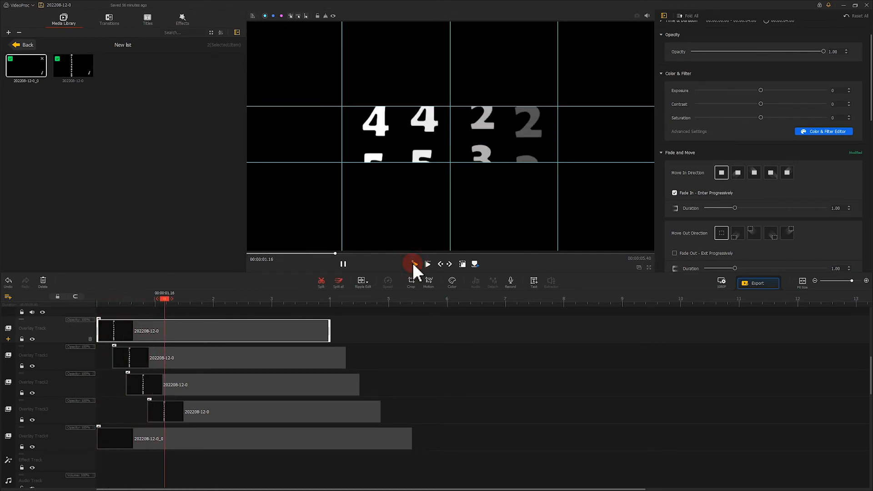
click(343, 264)
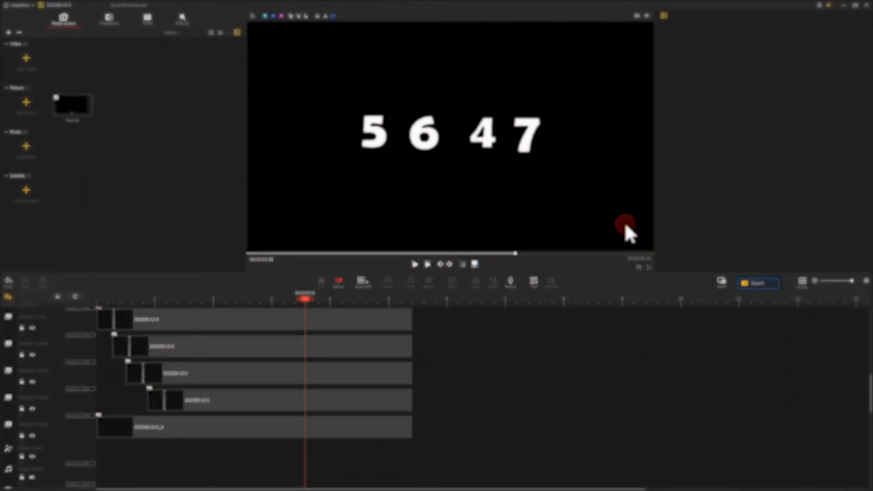
Import the clock video and place it at the start of a new overlay track below the black cover clip
drag(623, 222, 86, 62)
click(37, 302)
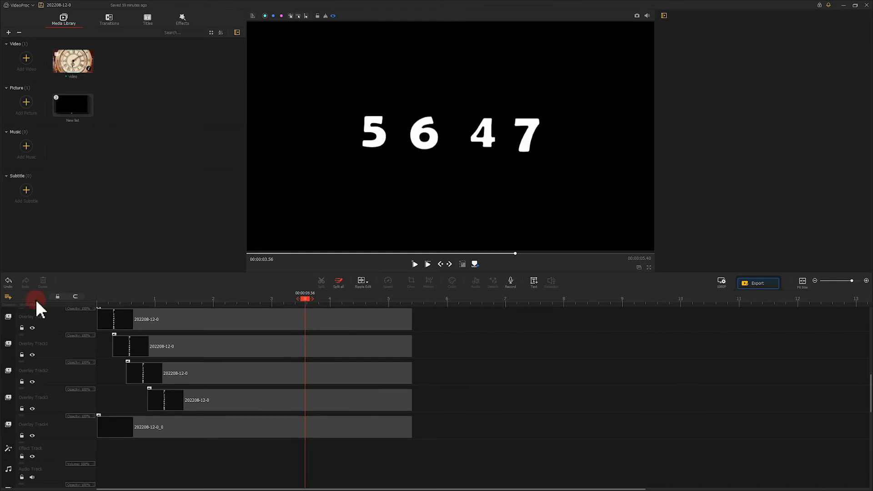
click(8, 436)
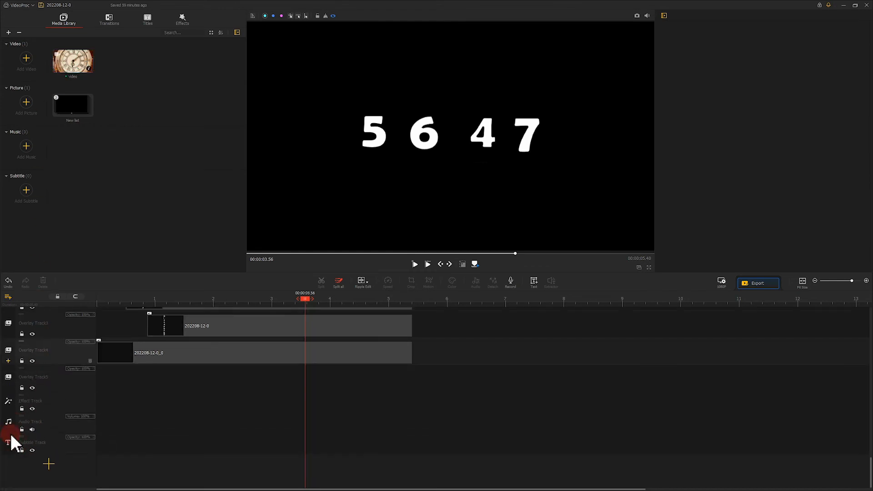
drag(75, 68, 101, 388)
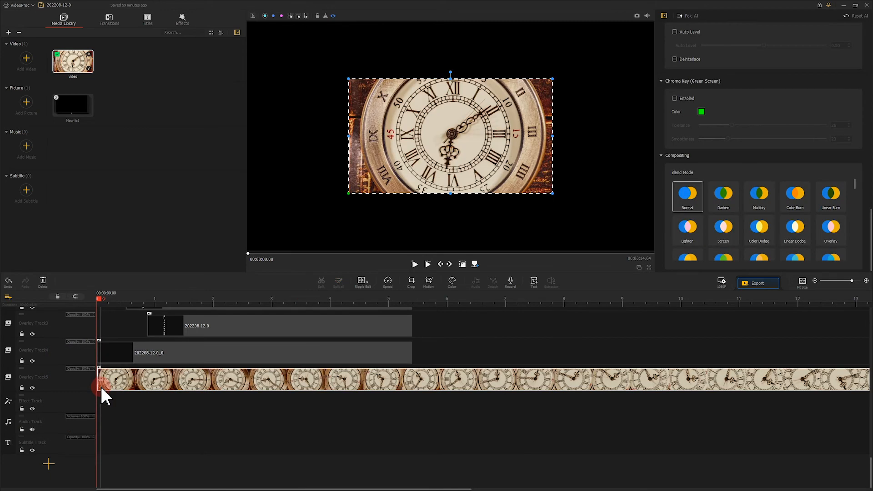
Fit the clock video to the screen height and set its blend mode to Darken
scroll(783, 154, down, 10)
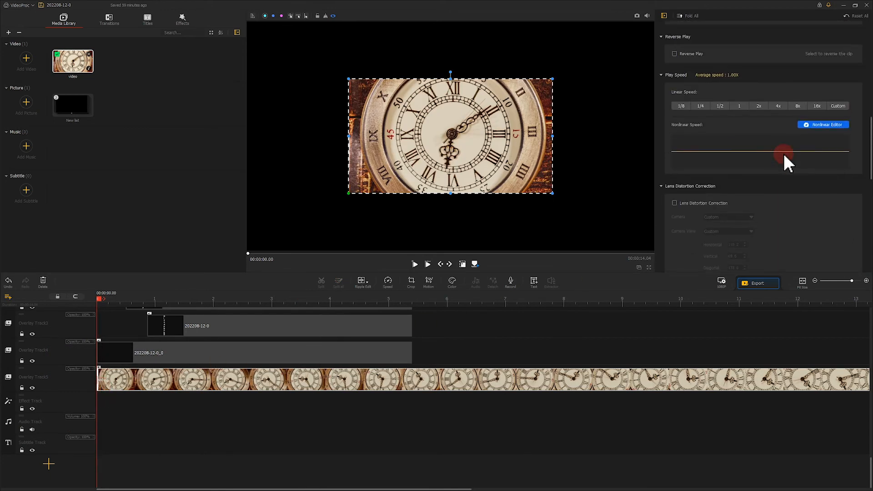
scroll(784, 154, up, 3)
click(773, 137)
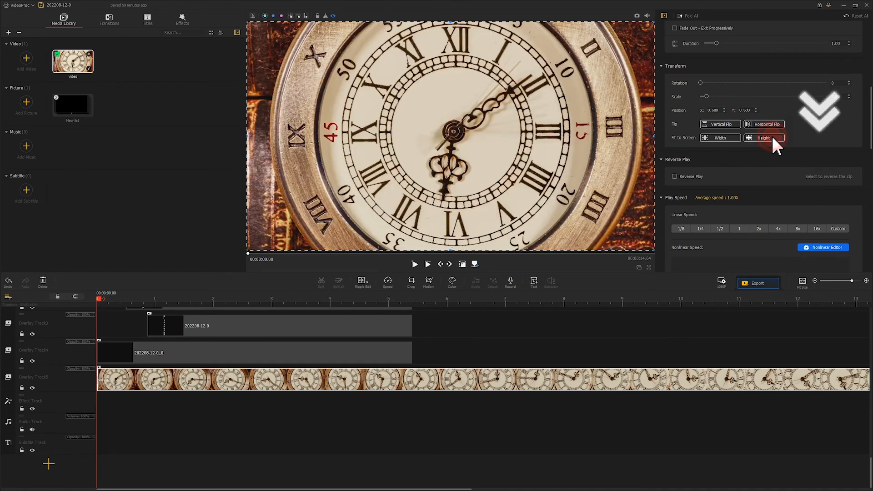
scroll(773, 139, down, 10)
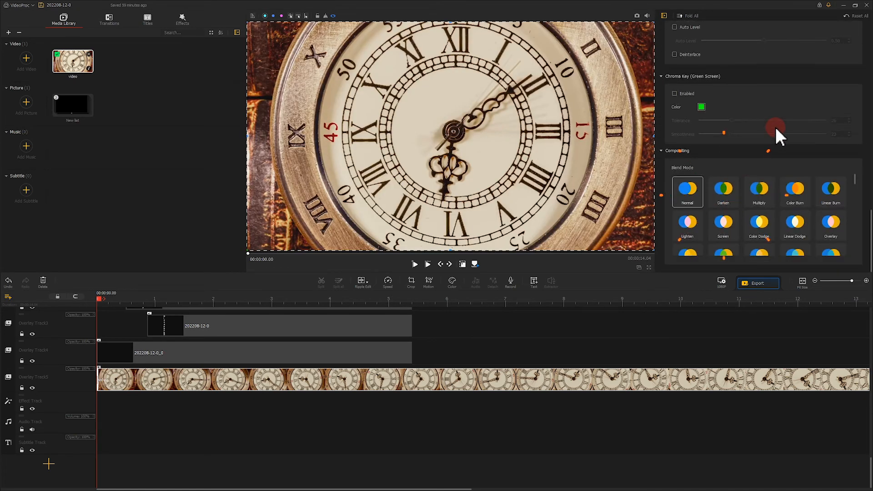
click(724, 202)
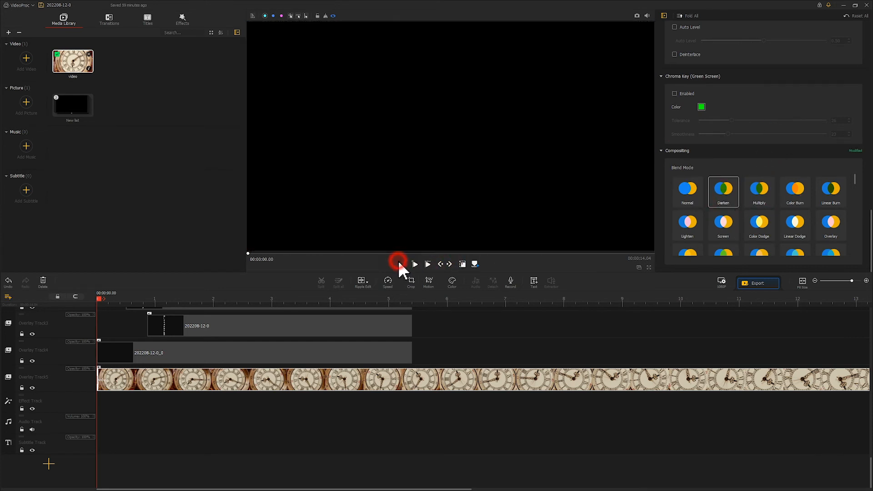
Preview the clock-filled numbers and place a second copy of the clock video at the start of a new overlay track below the first
click(413, 264)
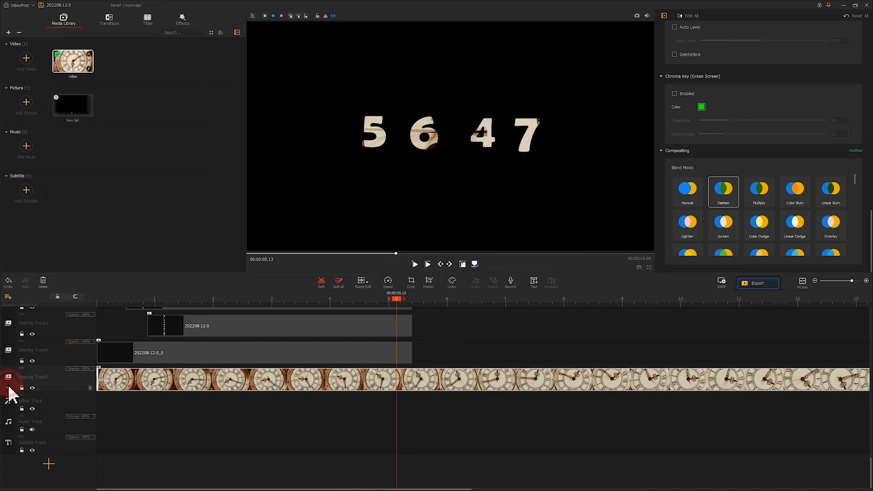
click(8, 387)
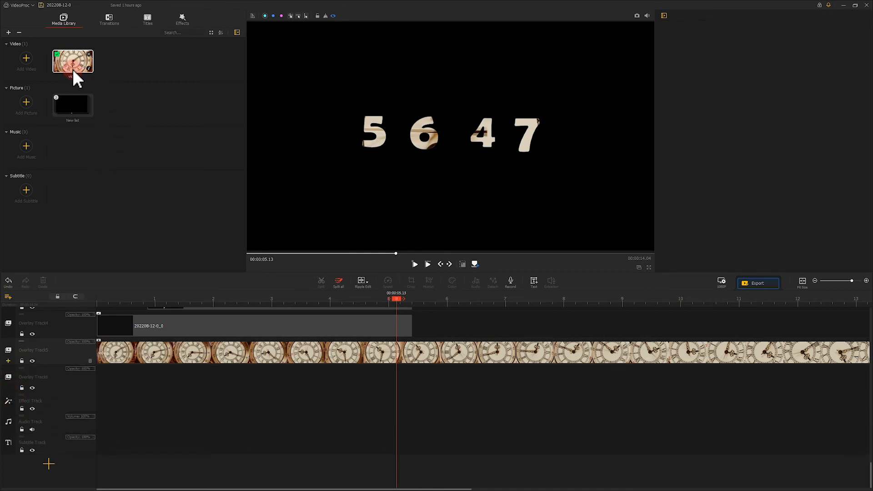
drag(74, 75, 101, 395)
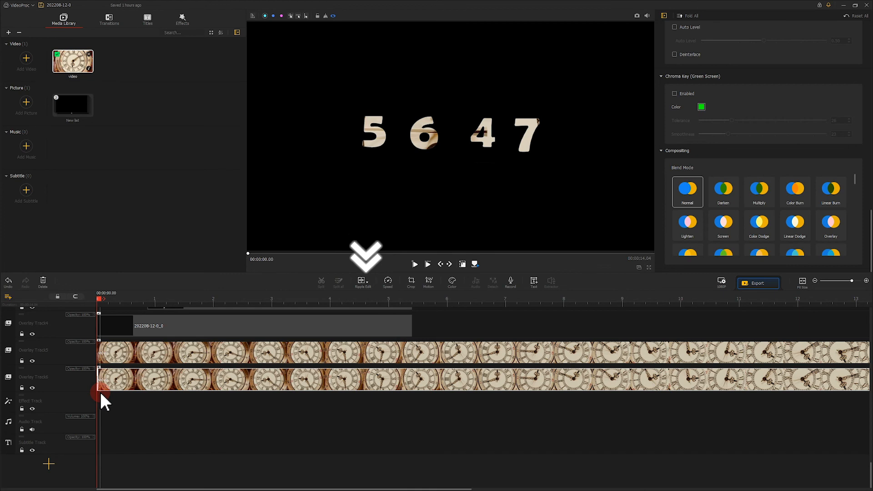
Split the lower clock clip at 00:00:04.40 and delete the part before the split
click(259, 357)
drag(370, 300, 355, 299)
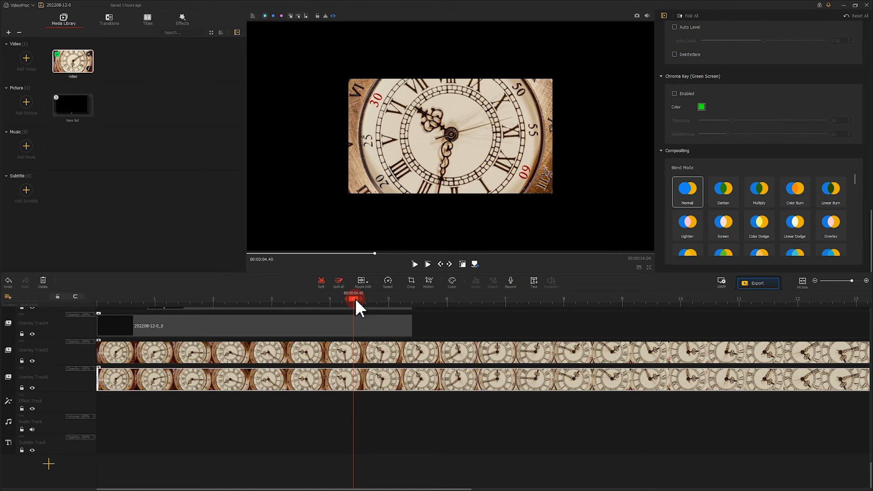
click(322, 282)
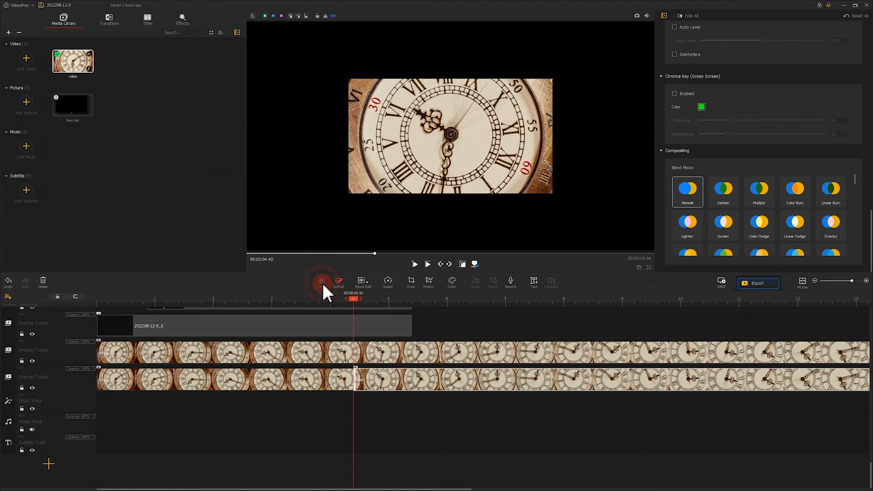
click(313, 379)
click(43, 282)
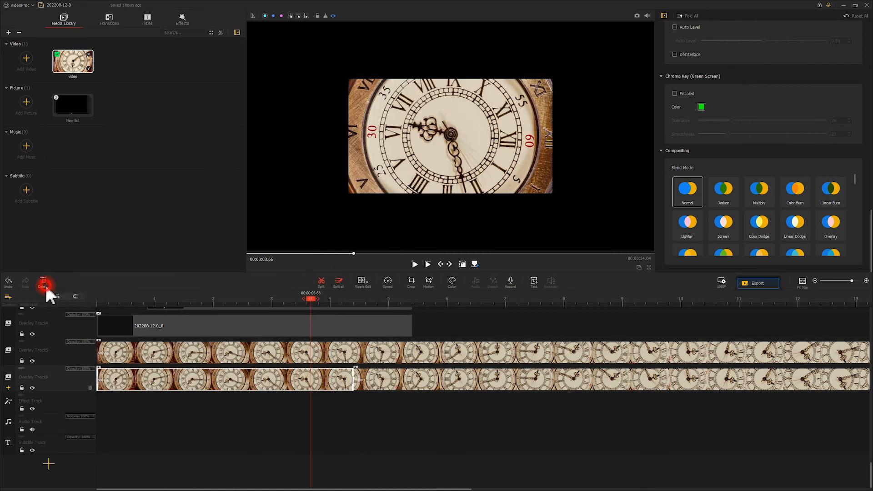
Fit the remaining lower clock clip to the screen height and enable Fade In - Enter Progressively with a duration of 0.78
click(363, 380)
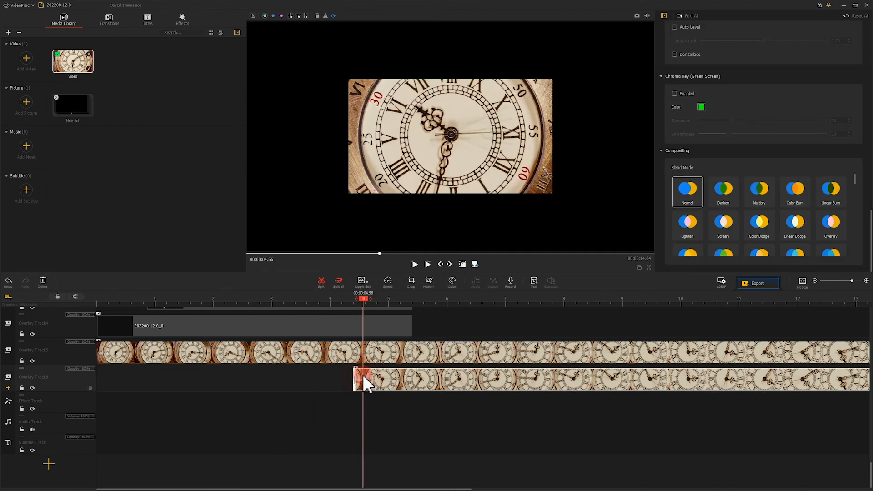
scroll(716, 141, up, 10)
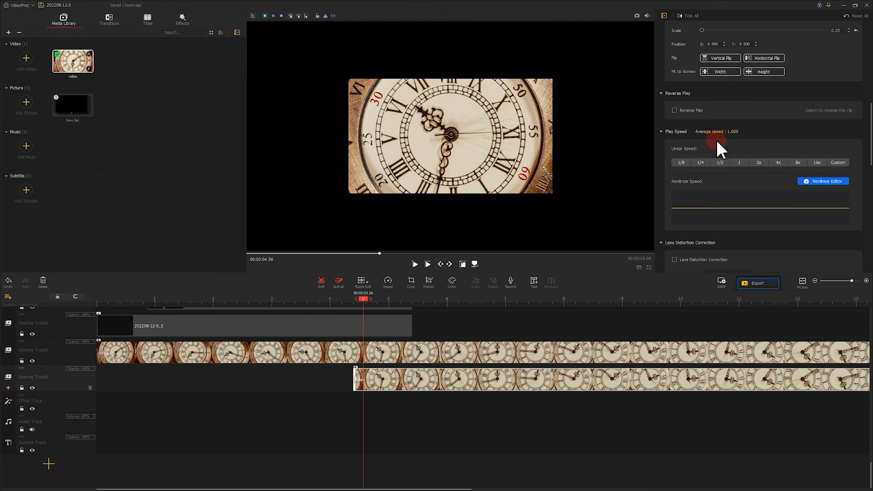
scroll(736, 132, up, 1)
click(760, 113)
scroll(759, 128, up, 4)
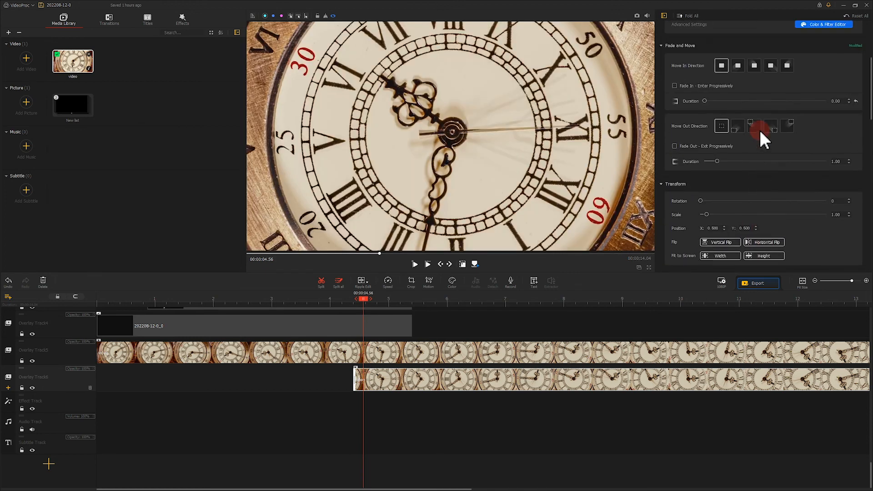
scroll(759, 128, up, 2)
mouse_move(705, 142)
mouse_down()
mouse_move(729, 142)
mouse_move(715, 143)
mouse_up()
Play the composition from the start to check the transition from the clock-filled numbers to the full clock video
drag(364, 299, 10, 288)
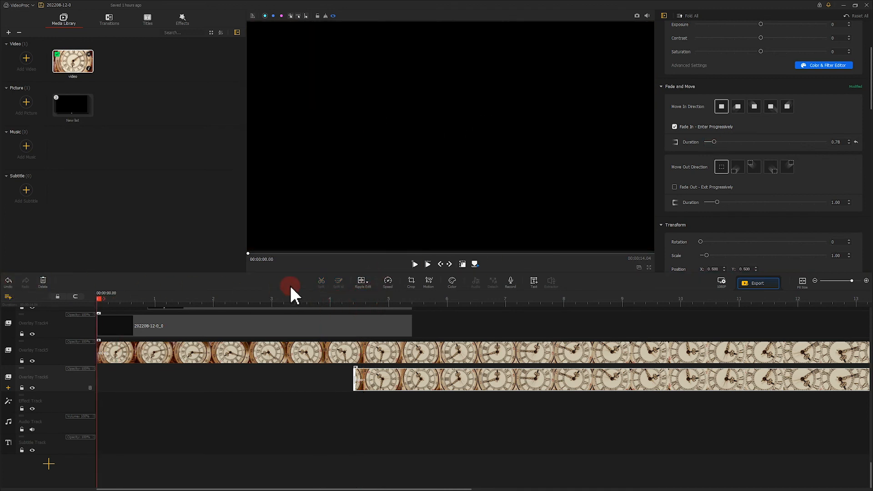
click(416, 265)
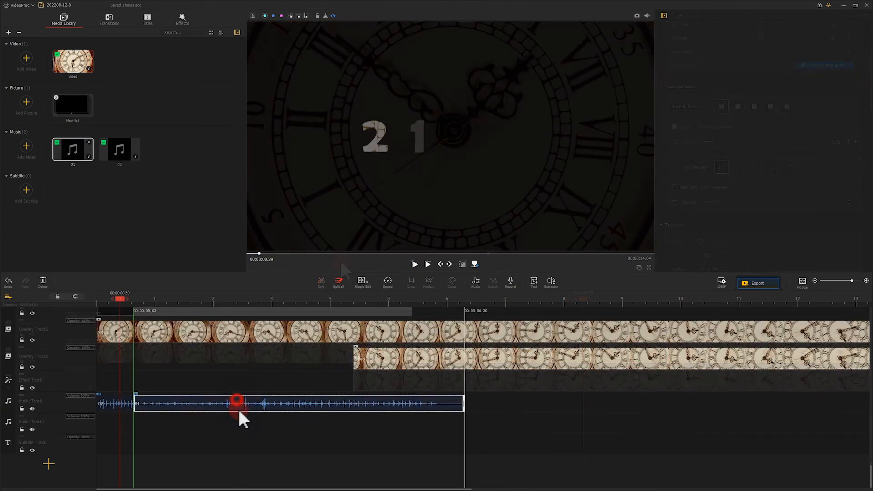
Move sound clip 01 to the second audio track, starting at 00:00:00.63
click(238, 420)
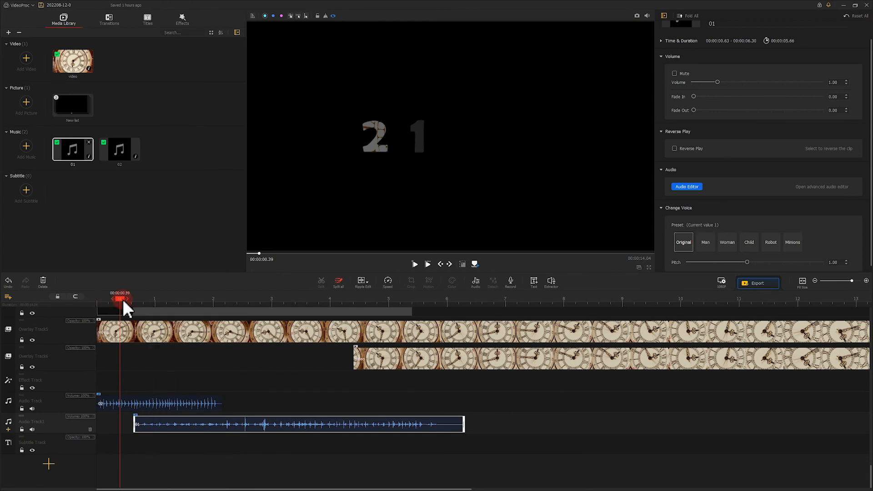